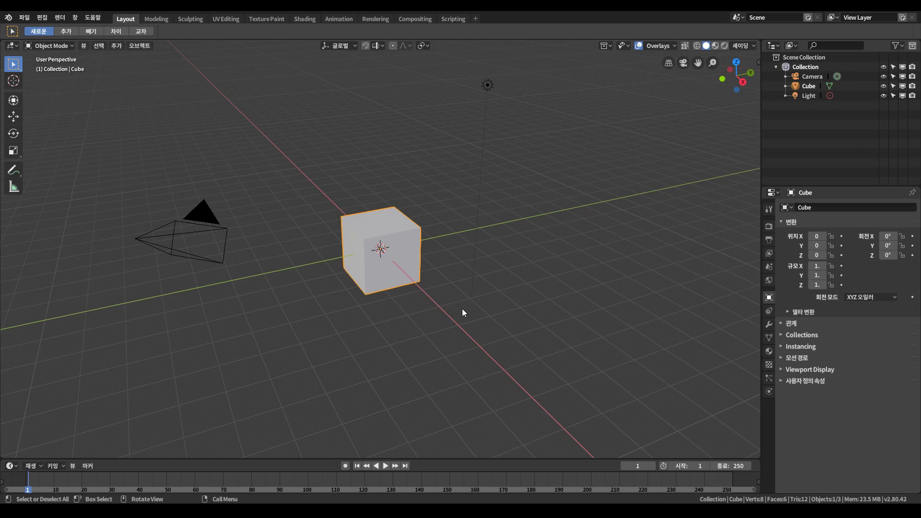
# - Select the camera, cube and light one after another in the 3D scene, finishing on the light
pyautogui.click(196, 220)
pyautogui.click(379, 234)
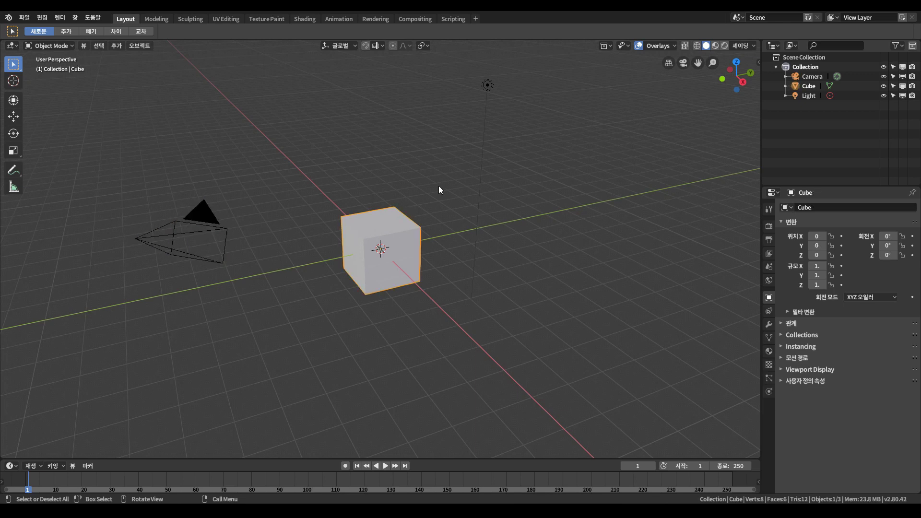
pyautogui.click(487, 86)
pyautogui.click(198, 218)
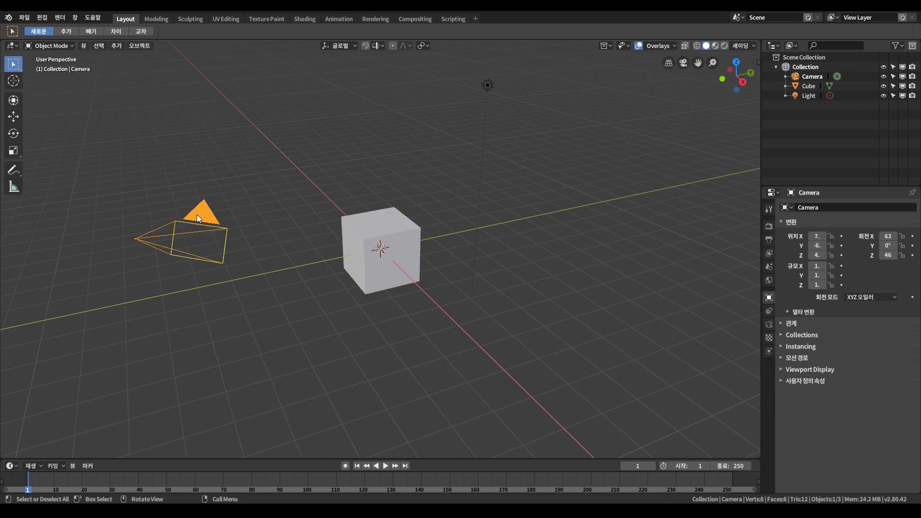
pyautogui.click(388, 248)
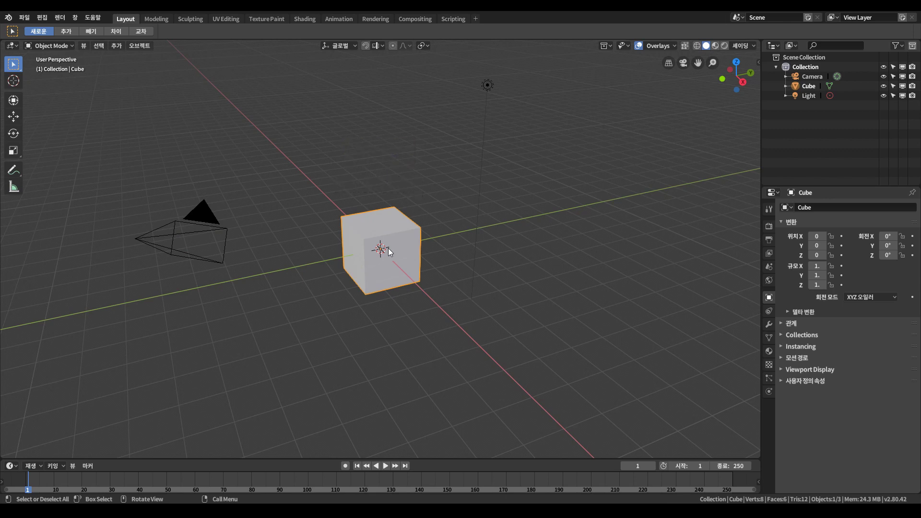
pyautogui.click(486, 87)
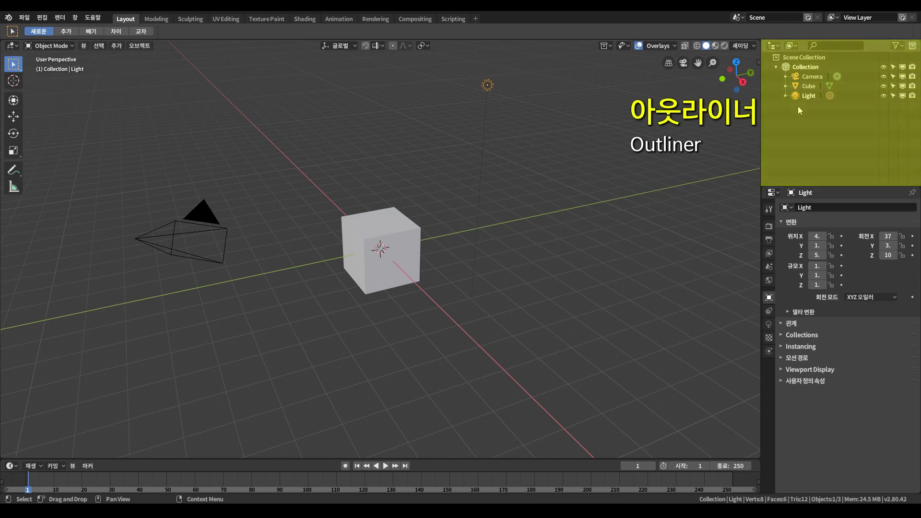
# - Select Camera, Cube and Light in turn from the Outliner's object list
pyautogui.click(810, 77)
pyautogui.click(807, 86)
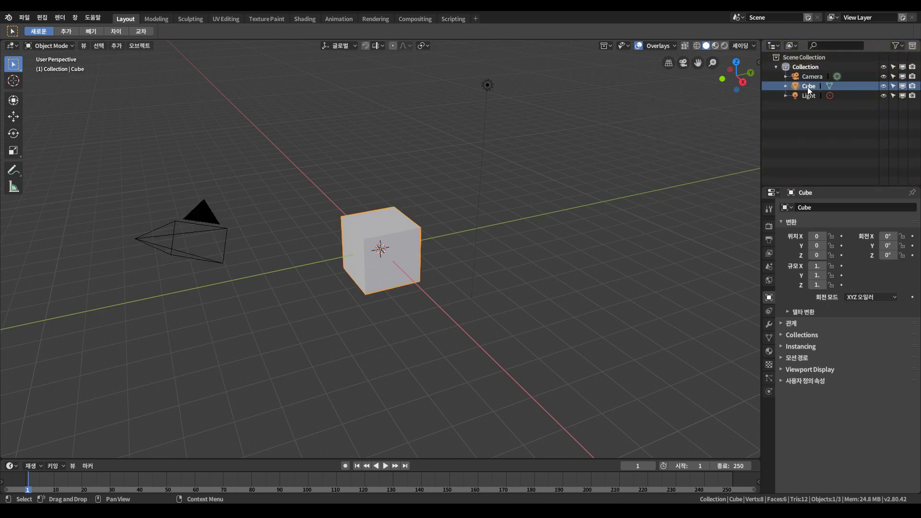
pyautogui.click(807, 96)
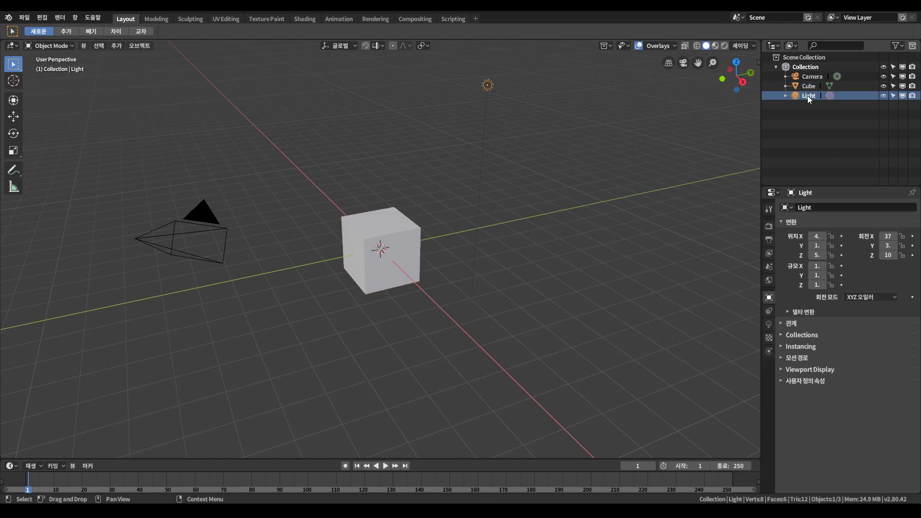
# - Examine the data nested under Camera, Cube and Light in the Outliner, including the cube's material, then collapse the entries and toggle the Collection
pyautogui.click(784, 77)
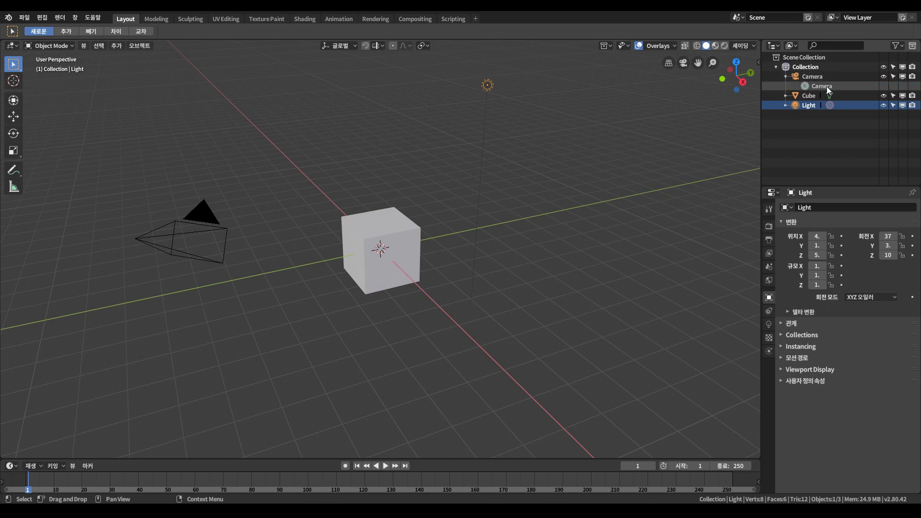
pyautogui.click(786, 95)
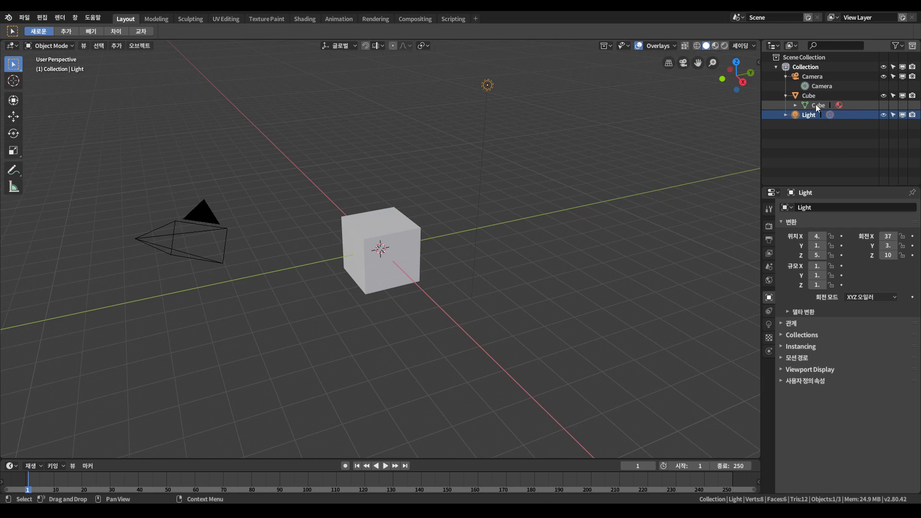
pyautogui.click(794, 105)
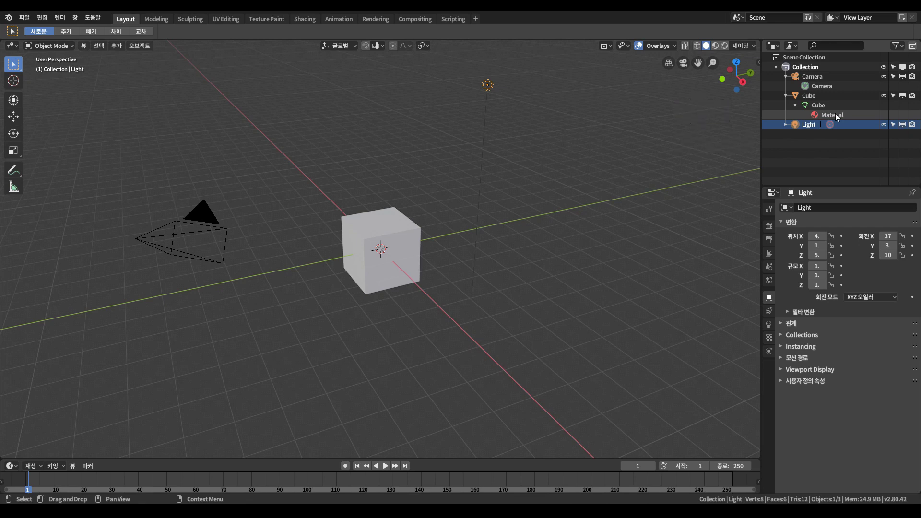
pyautogui.click(794, 105)
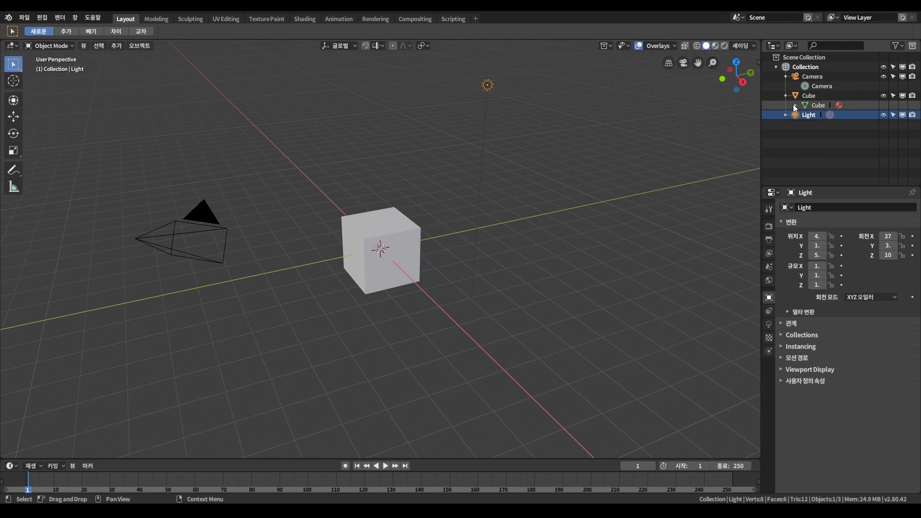
pyautogui.click(785, 115)
pyautogui.moveTo(784, 115); pyautogui.dragTo(784, 79)
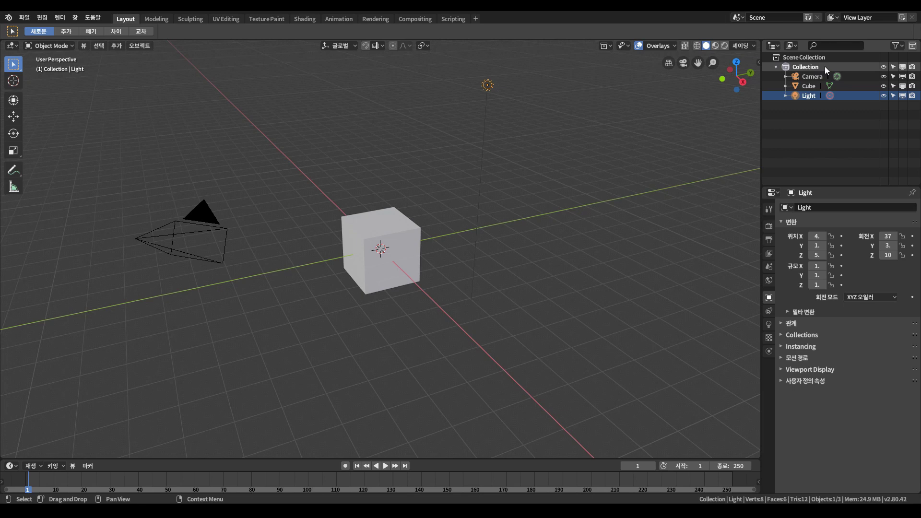
pyautogui.click(776, 67)
pyautogui.click(776, 68)
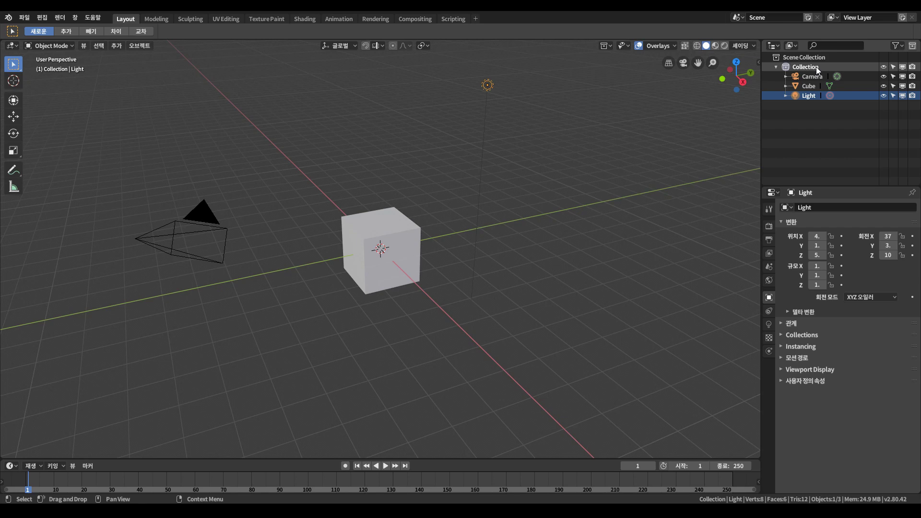
# - Hide the cube using its Outliner visibility toggle and show it again
pyautogui.click(883, 86)
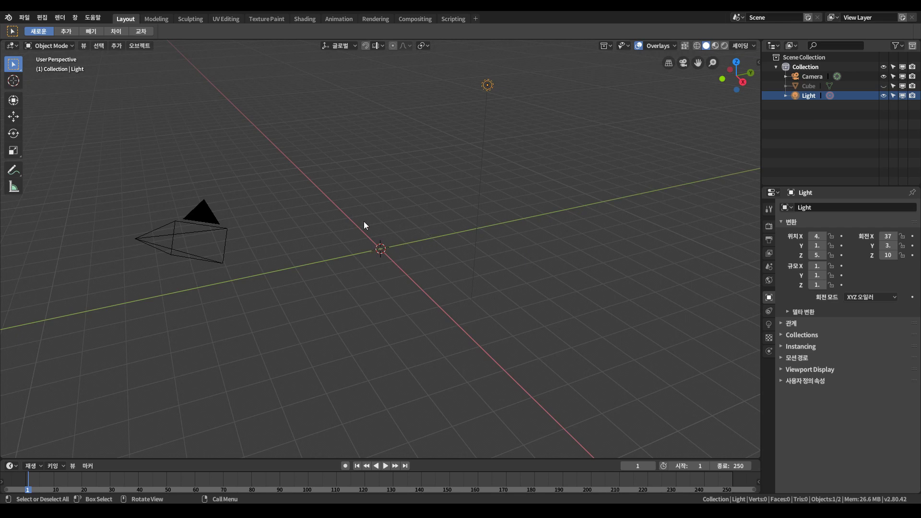
pyautogui.click(883, 85)
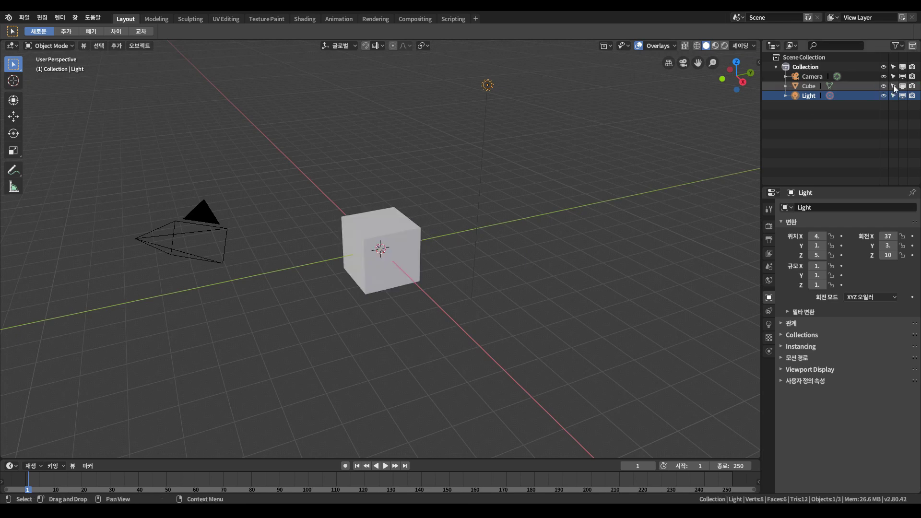
# - Disable selection for the cube in the Outliner and try to select it in the scene, singly and with box selections
pyautogui.click(893, 86)
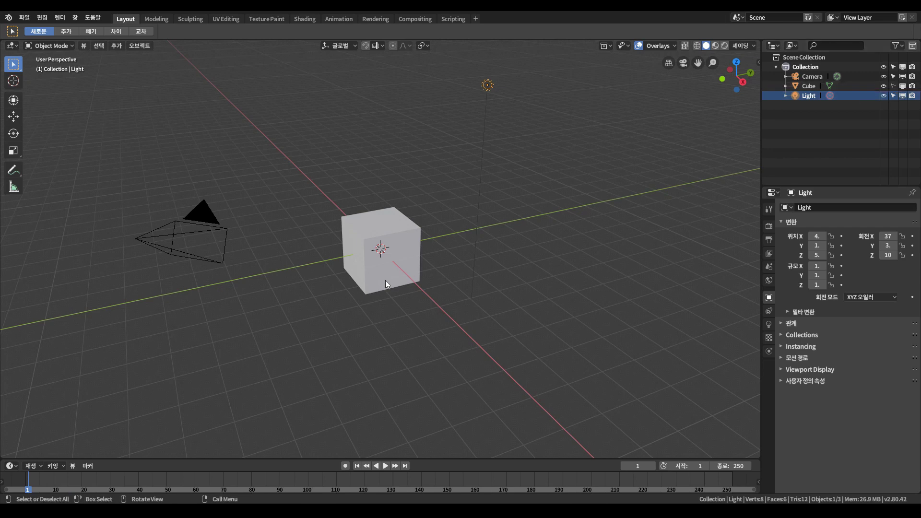
pyautogui.click(382, 236)
pyautogui.moveTo(309, 172); pyautogui.dragTo(431, 307)
pyautogui.moveTo(328, 205); pyautogui.dragTo(448, 296)
pyautogui.moveTo(299, 164); pyautogui.dragTo(470, 344)
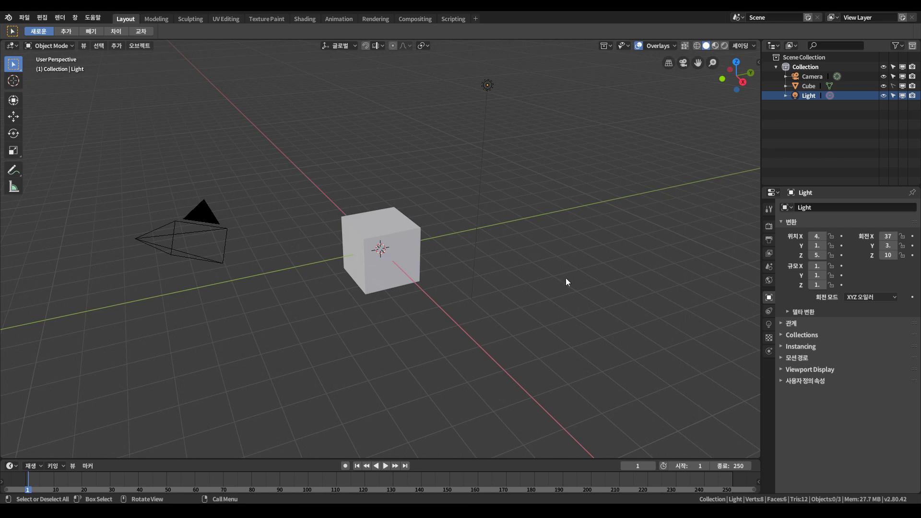
# - Disable the cube's display in viewports from the Outliner and enable it again
pyautogui.click(902, 87)
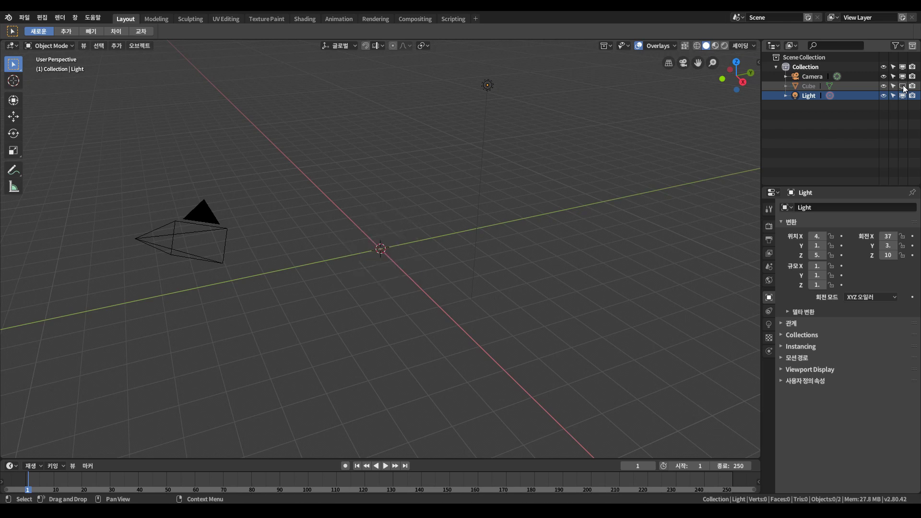
pyautogui.click(902, 86)
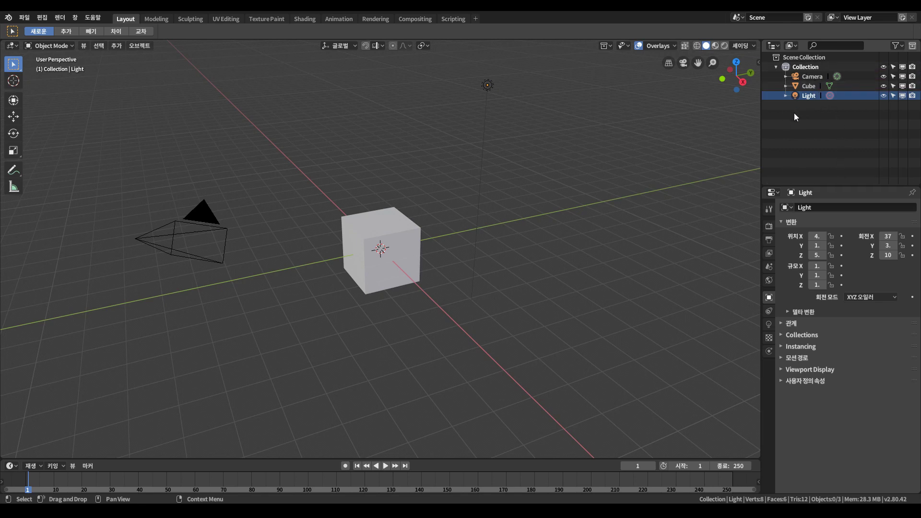
# - View the object data properties of the cube, the camera and the light in turn
pyautogui.click(390, 238)
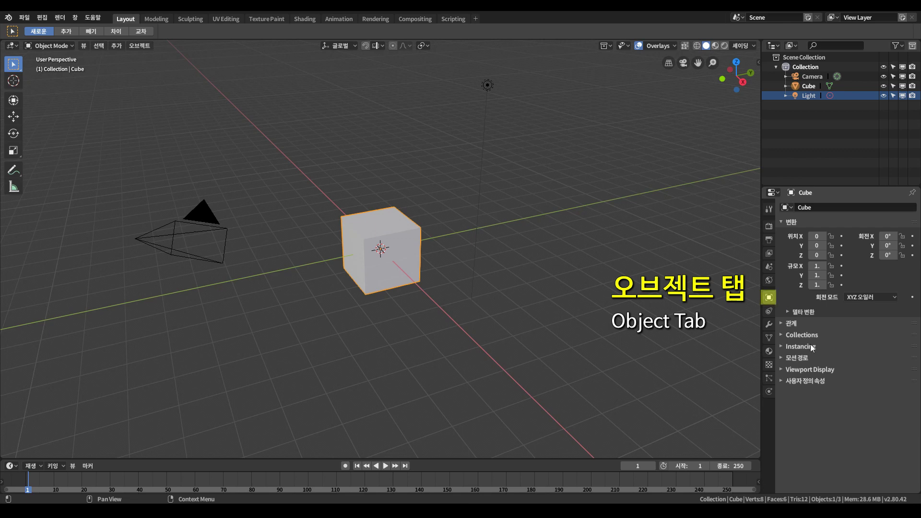
pyautogui.click(770, 338)
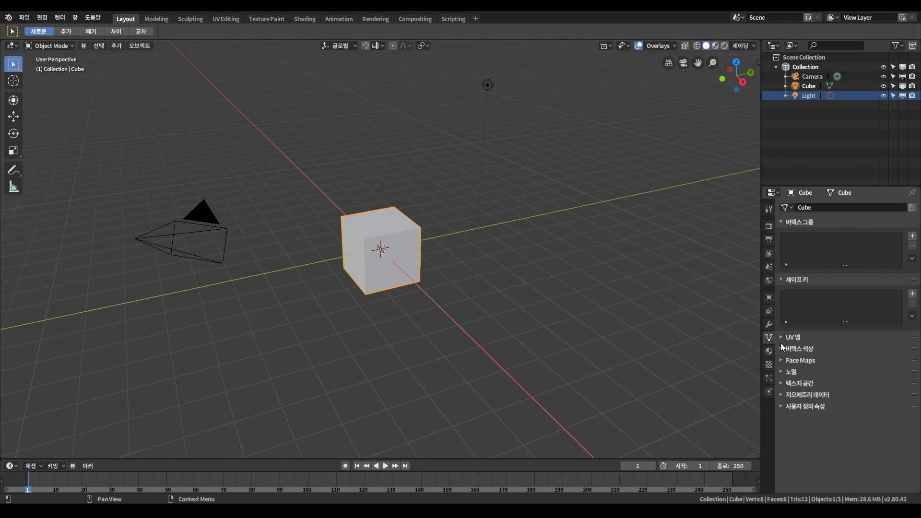
pyautogui.click(196, 221)
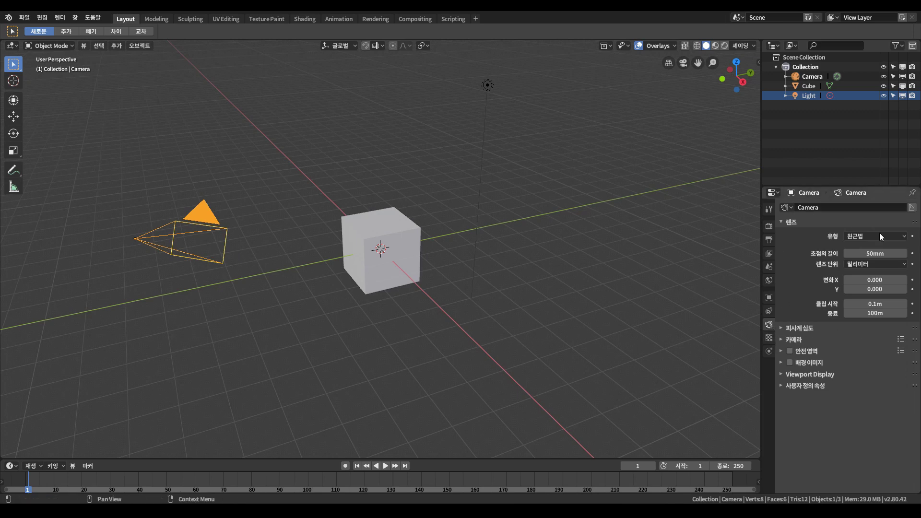
pyautogui.click(488, 86)
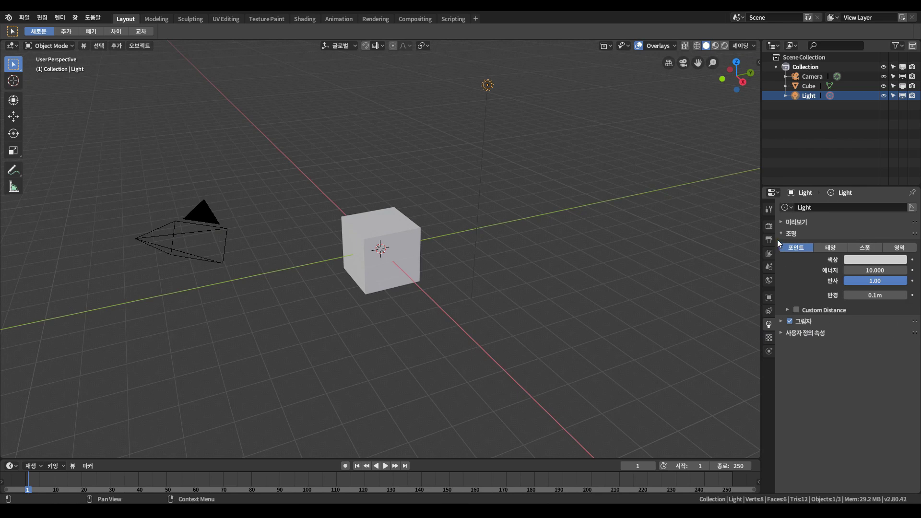
# - Review the render properties with the available render engines and the output properties, then return to the light's object properties
pyautogui.click(770, 228)
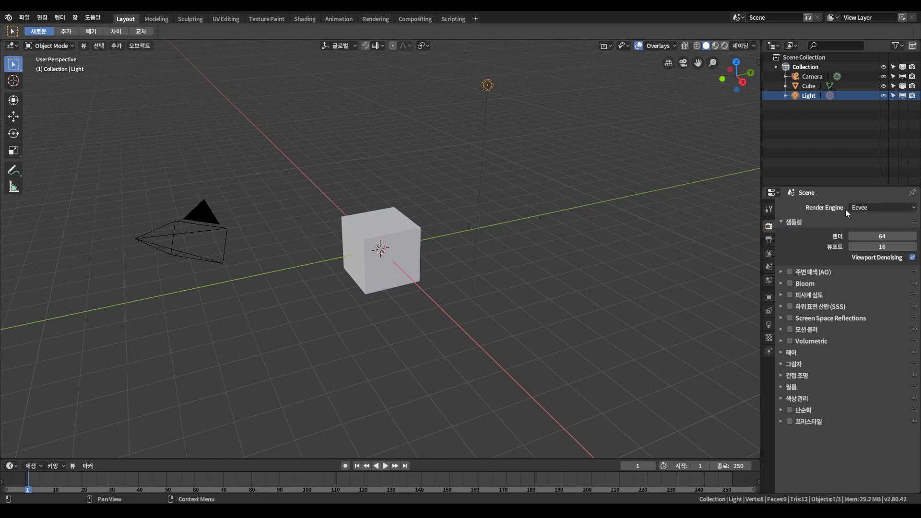
pyautogui.click(877, 206)
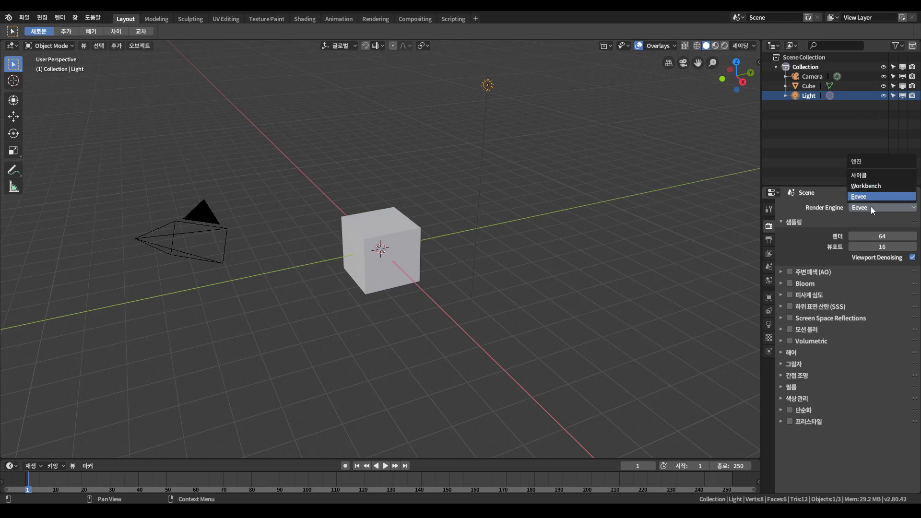
pyautogui.click(870, 207)
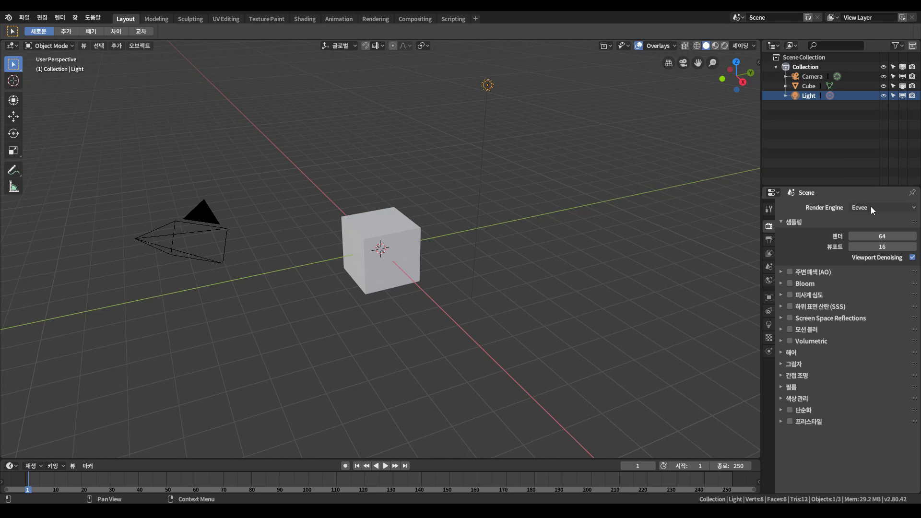
pyautogui.click(768, 240)
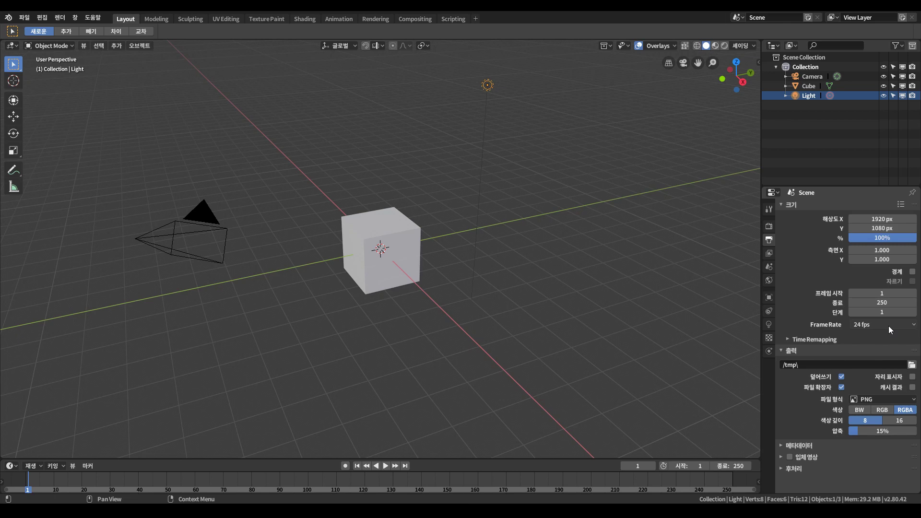
pyautogui.click(770, 296)
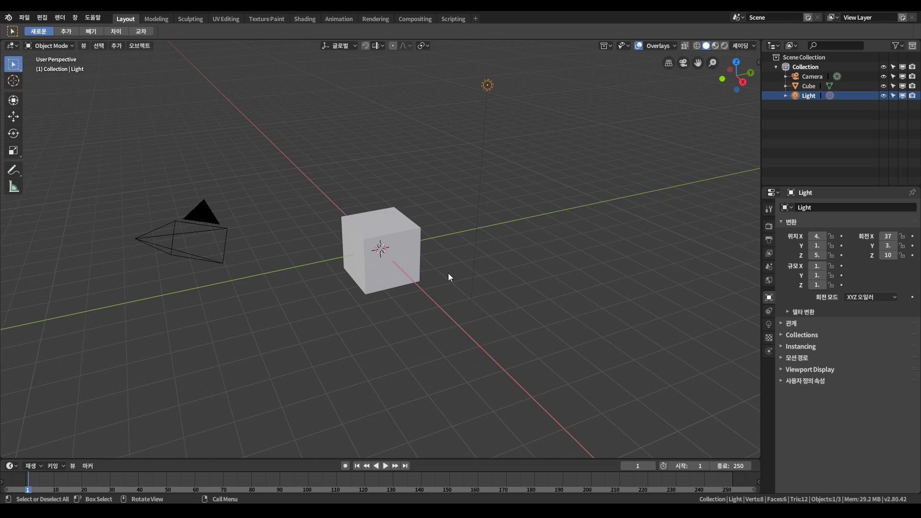
# - Select the cube and switch it from Object Mode to Edit Mode
pyautogui.click(393, 252)
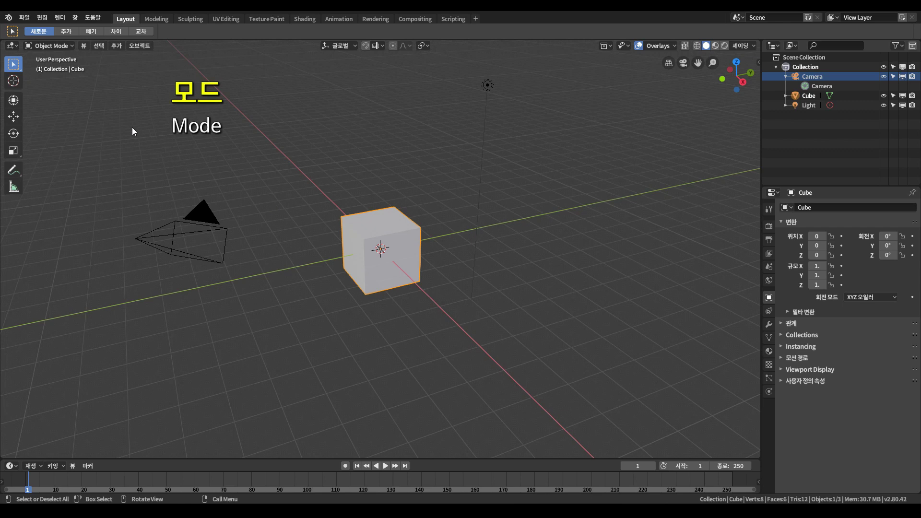
pyautogui.click(56, 46)
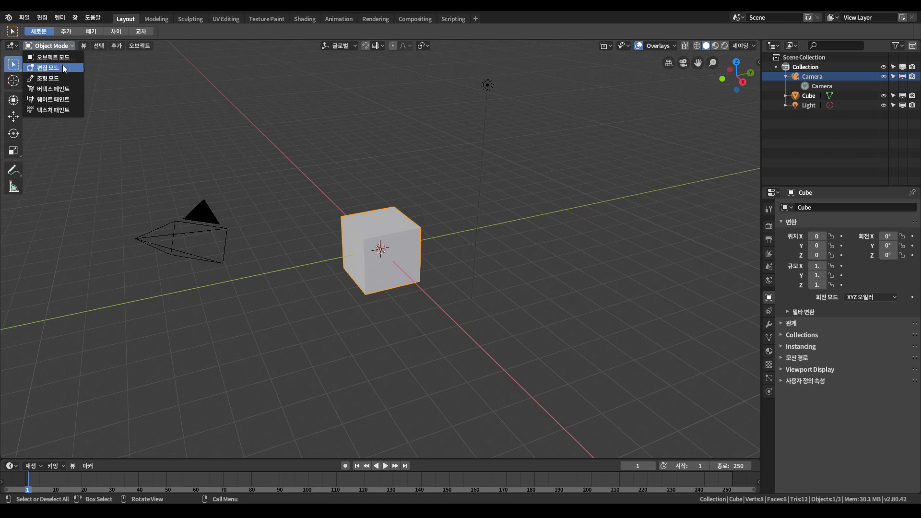
pyautogui.click(62, 67)
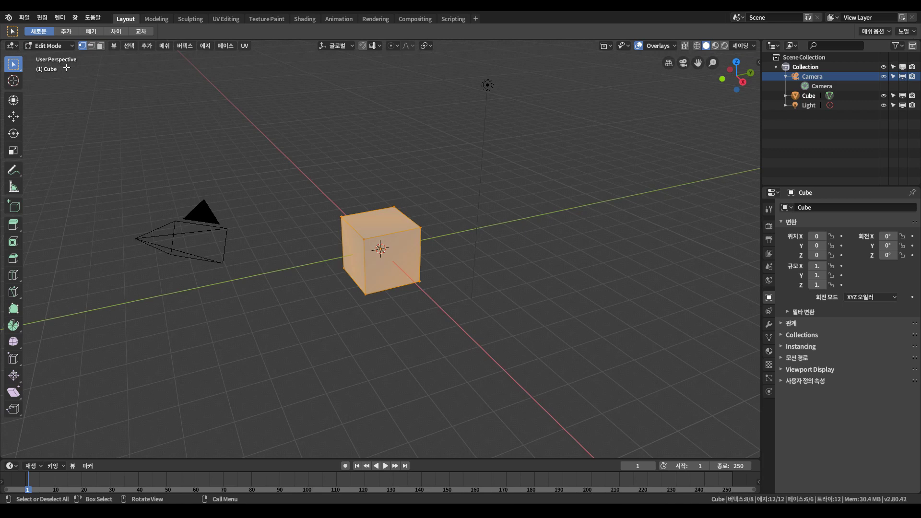
# - Pick individual cube vertices, then move the upper right corner vertex outward and slightly upward
pyautogui.click(421, 229)
pyautogui.click(394, 208)
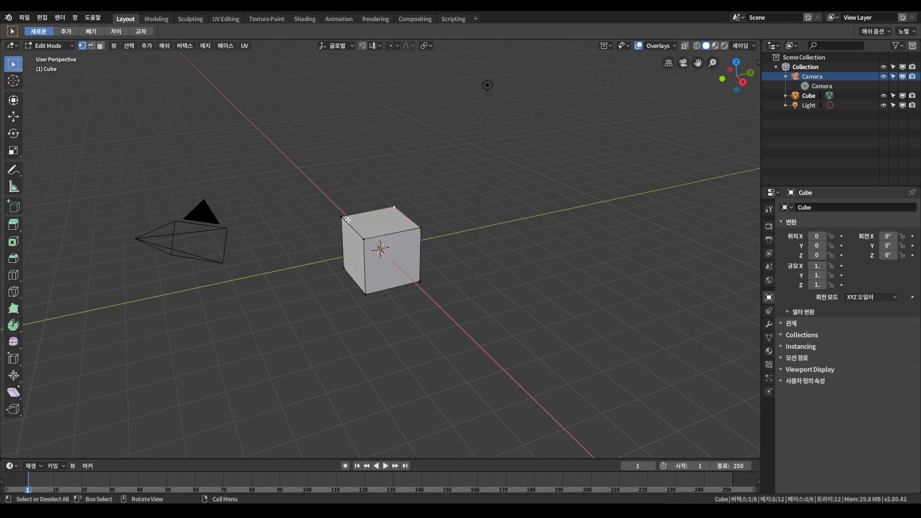
pyautogui.click(342, 217)
pyautogui.click(363, 238)
pyautogui.click(366, 294)
pyautogui.click(421, 229)
pyautogui.press('g')
pyautogui.click(472, 207)
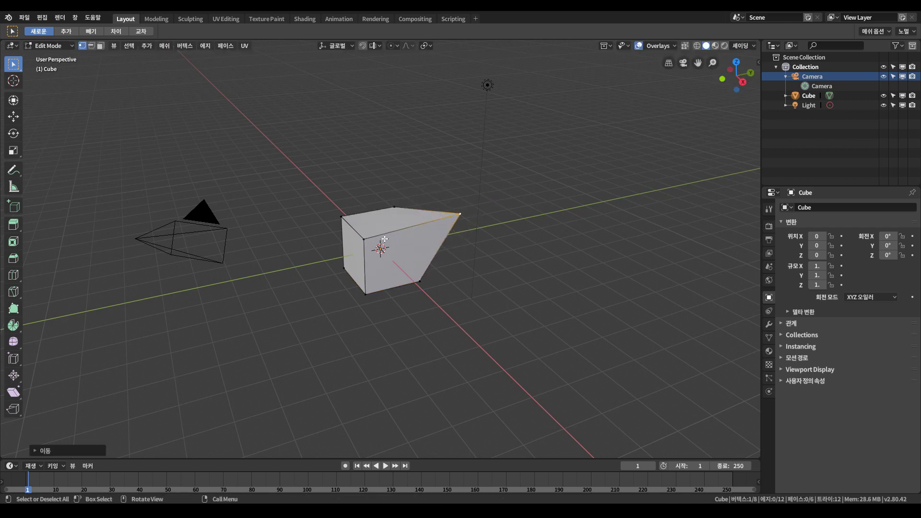
# - Rotate the two rear top vertices counter-clockwise together and return the cube to Object Mode
pyautogui.click(342, 217)
pyautogui.keyDown('shift'); pyautogui.click(395, 208); pyautogui.keyUp('shift')
pyautogui.press('r')
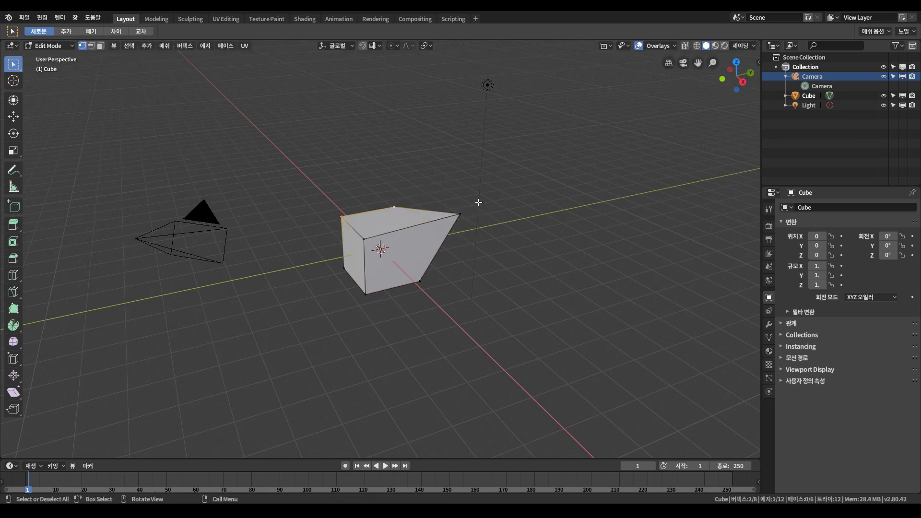
pyautogui.click(497, 235)
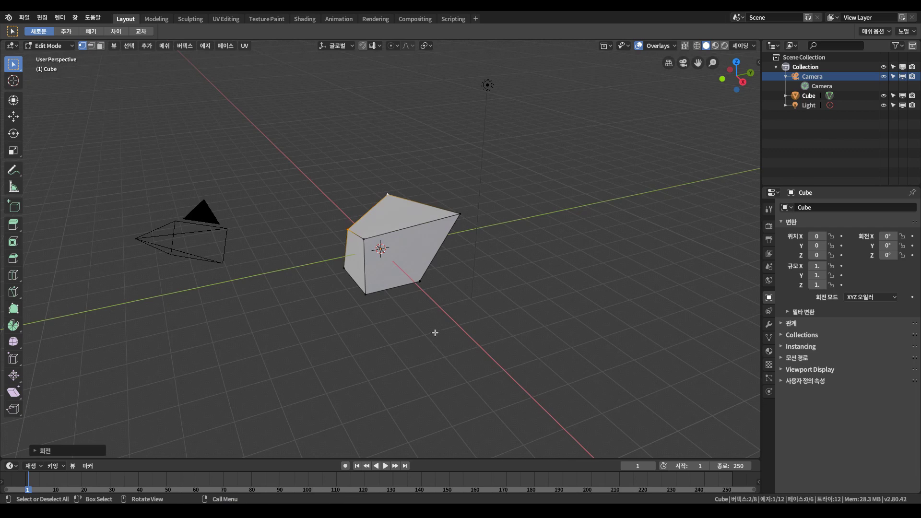
pyautogui.press('Tab')
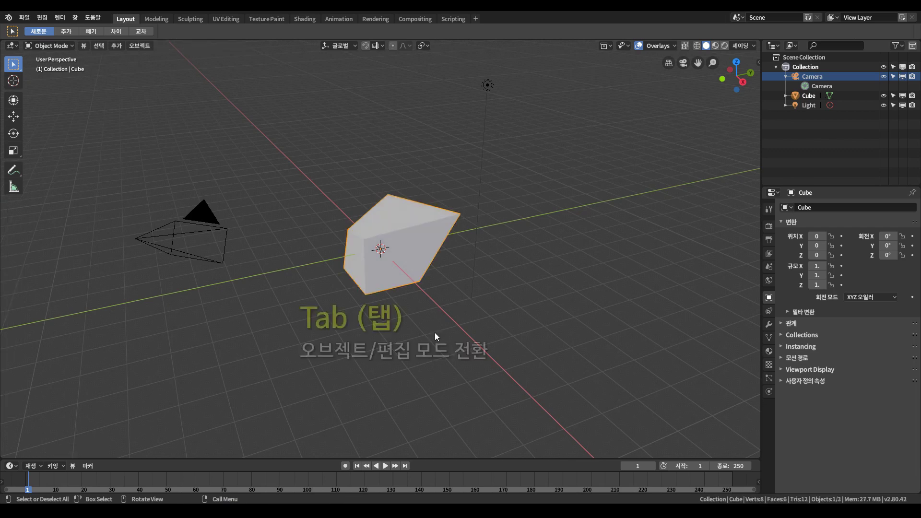
# - Toggle the cube repeatedly between Object Mode and Edit Mode, ending in Object Mode
pyautogui.press('Tab')
pyautogui.press('Tab')
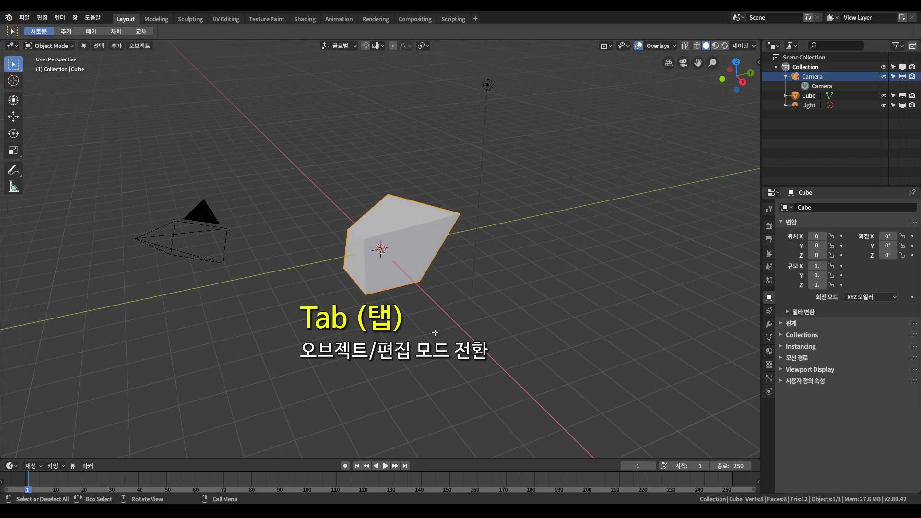
pyautogui.press('Tab')
pyautogui.press('Tab')
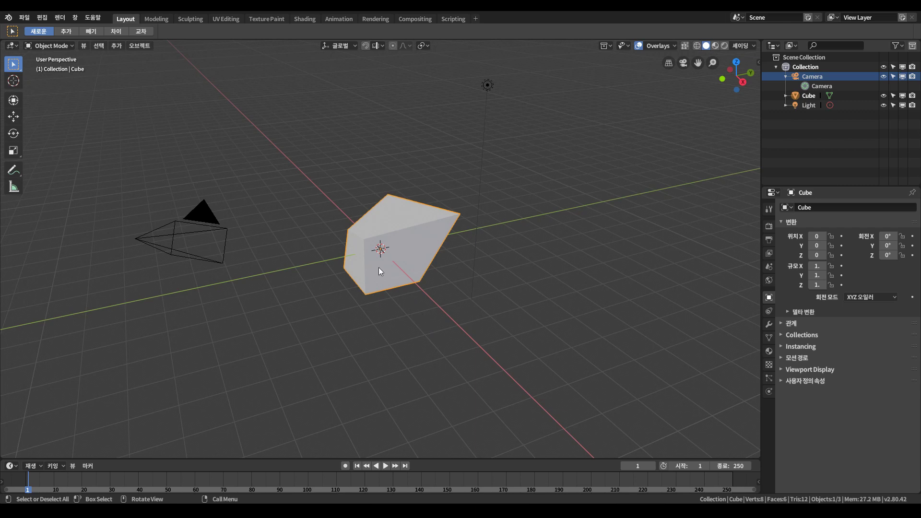
# - Switch the cube to Edit Mode and back to Object Mode using the mode pie menu
pyautogui.click(62, 46)
pyautogui.hotkey('ctrl', 'Tab')
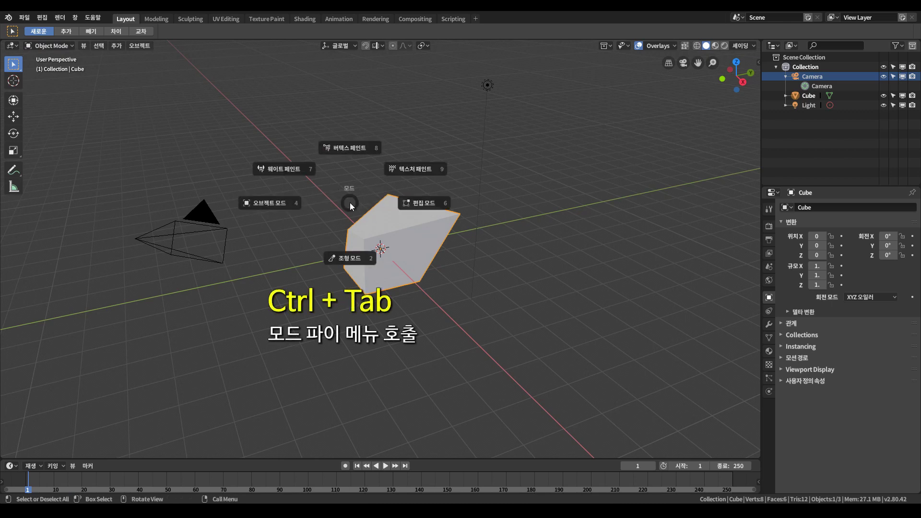
pyautogui.click(422, 205)
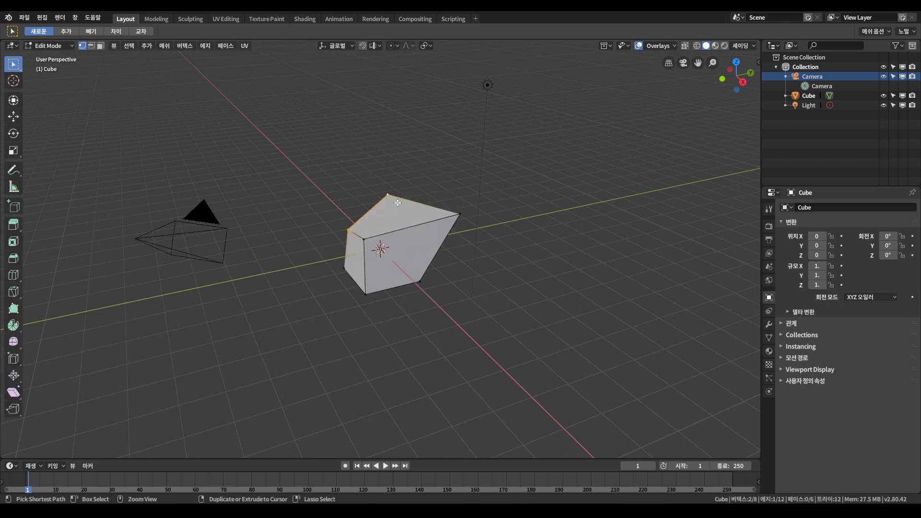
pyautogui.hotkey('ctrl', 'Tab')
pyautogui.click(323, 203)
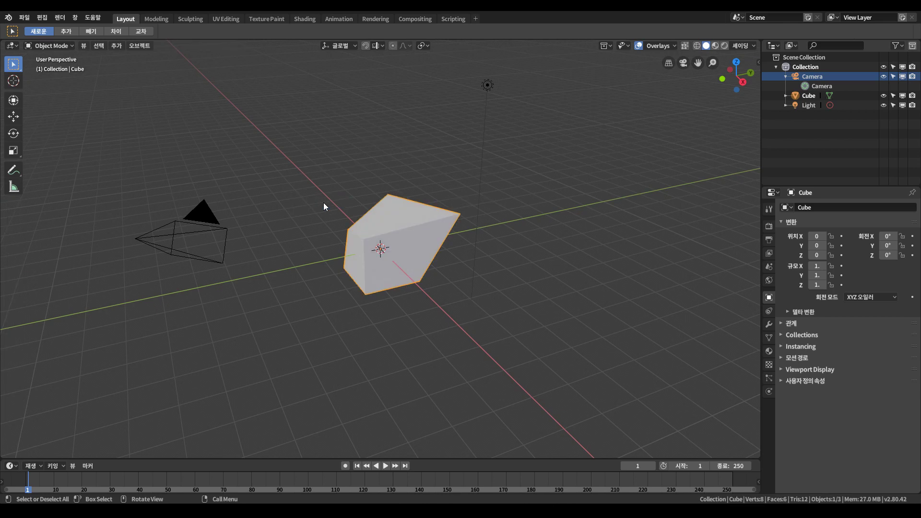
# - Enable Tab for Pie Menu in the Keymap preferences and close the preferences window
pyautogui.click(42, 18)
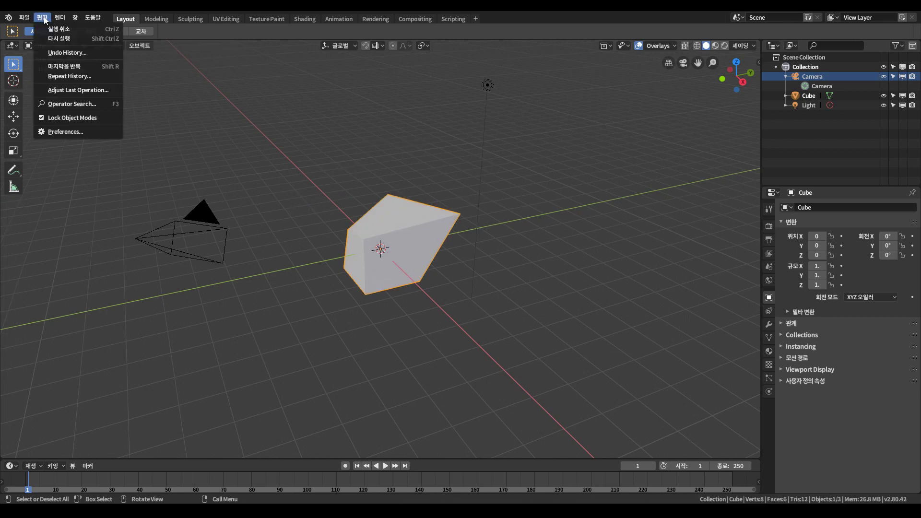
pyautogui.click(77, 131)
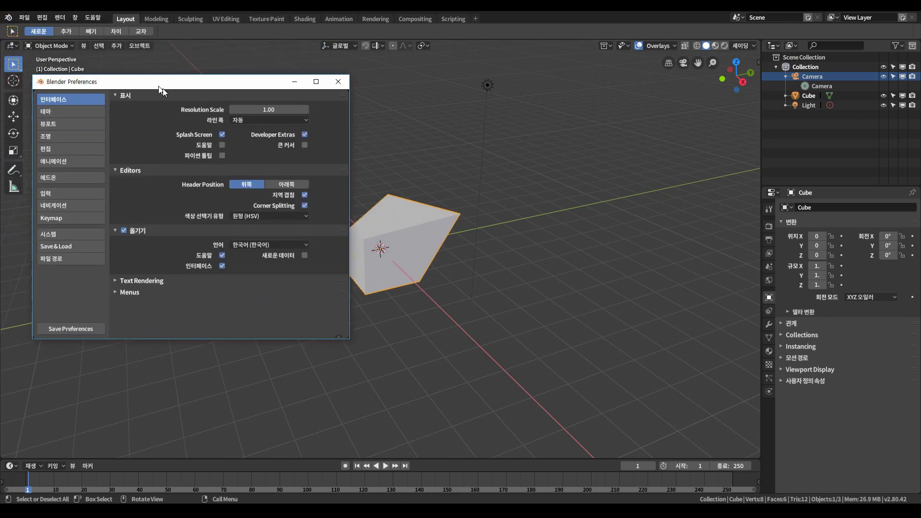
pyautogui.moveTo(162, 88); pyautogui.dragTo(215, 105)
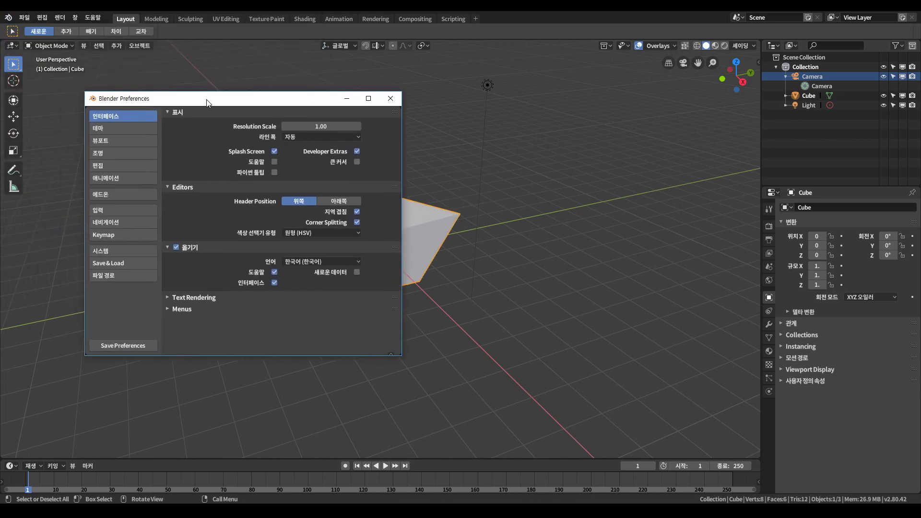
pyautogui.click(142, 209)
pyautogui.click(134, 234)
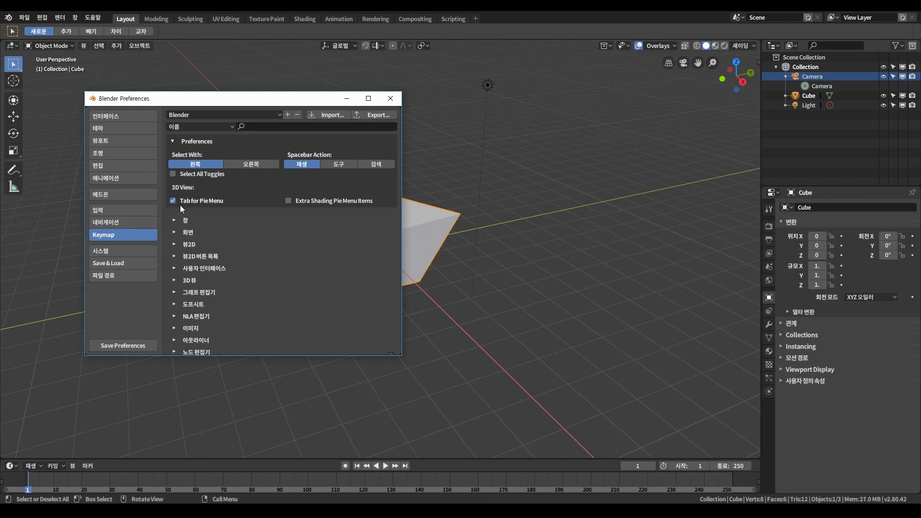
pyautogui.click(390, 98)
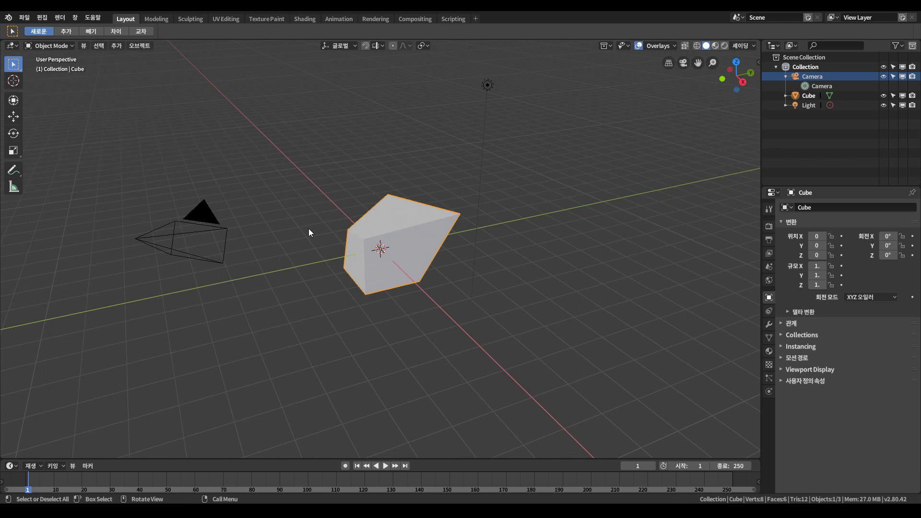
# - Try the pie menu shortcut by putting the cube in Edit Mode and returning it to Object Mode
pyautogui.press('Tab')
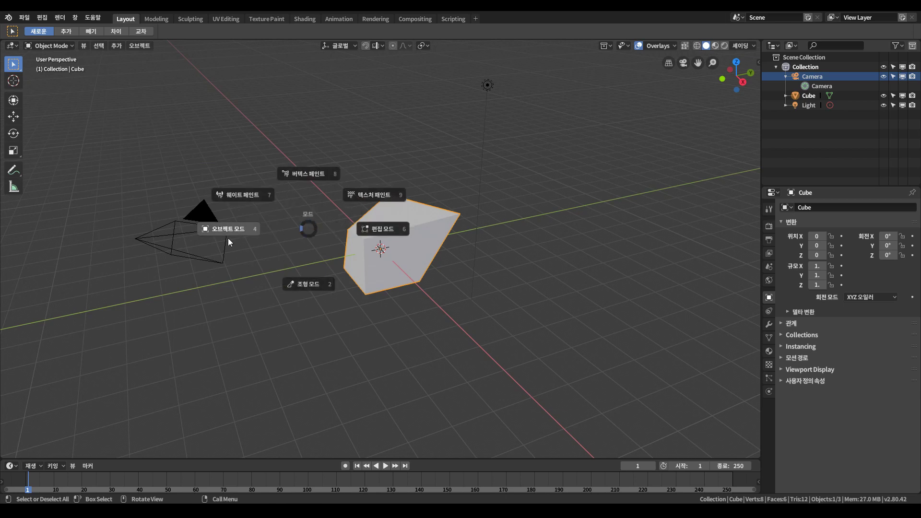
pyautogui.click(368, 230)
pyautogui.press('Tab')
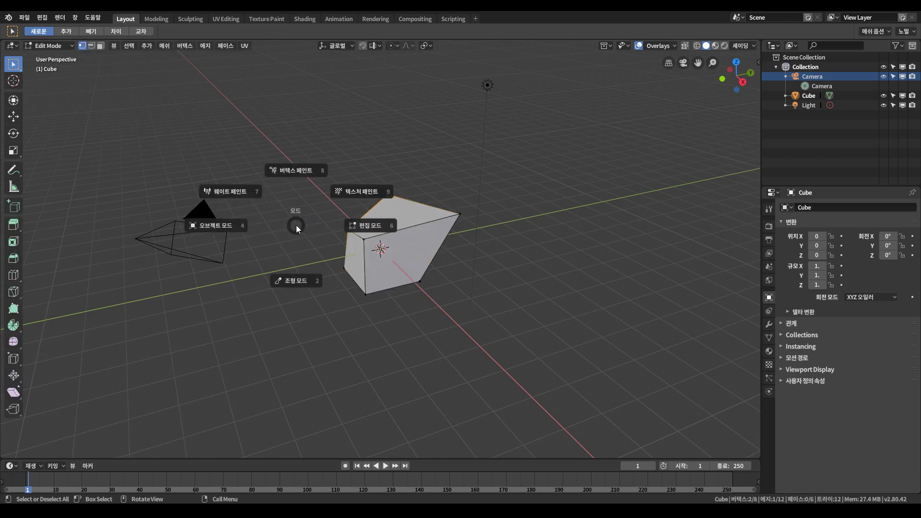
pyautogui.click(223, 223)
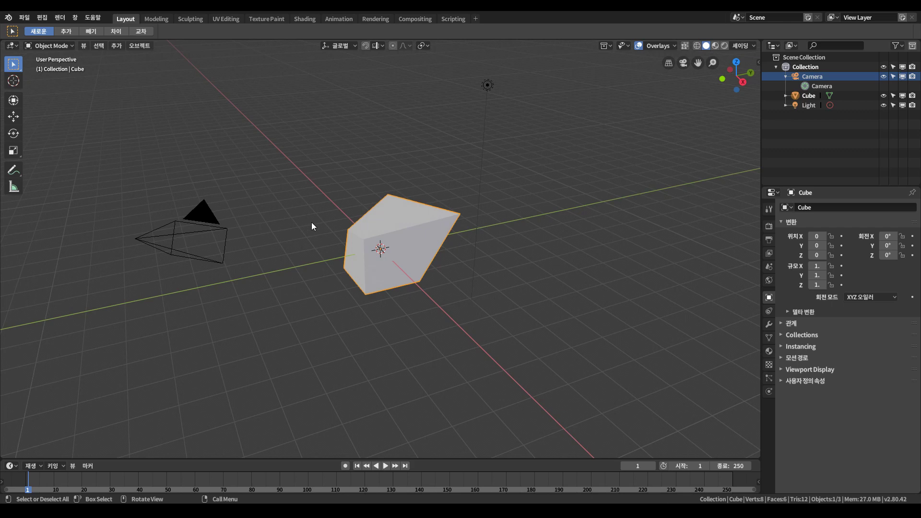
# - Toggle the cube quickly between Edit Mode and Object Mode several times, finishing in Object Mode
pyautogui.press('Tab')
pyautogui.press('Tab')
pyautogui.press('Tab')
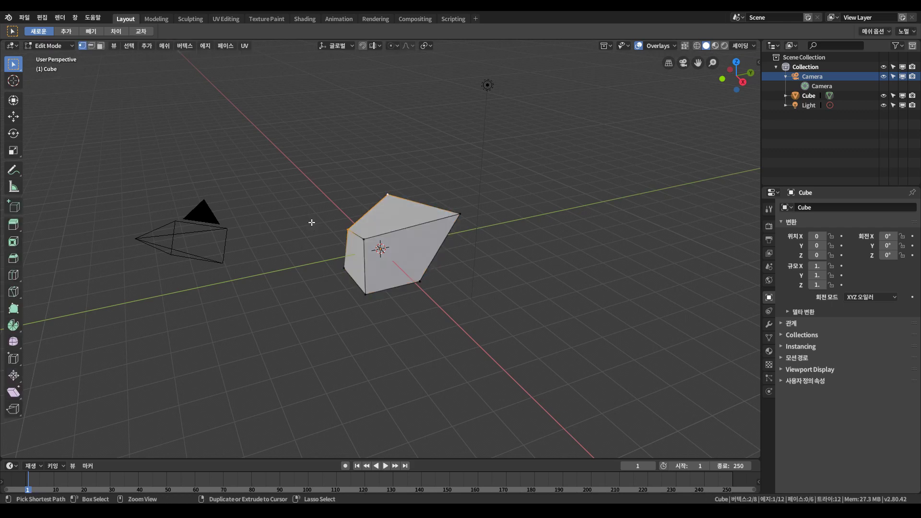
pyautogui.press('Tab')
pyautogui.press('Tab')
pyautogui.press('Tab')
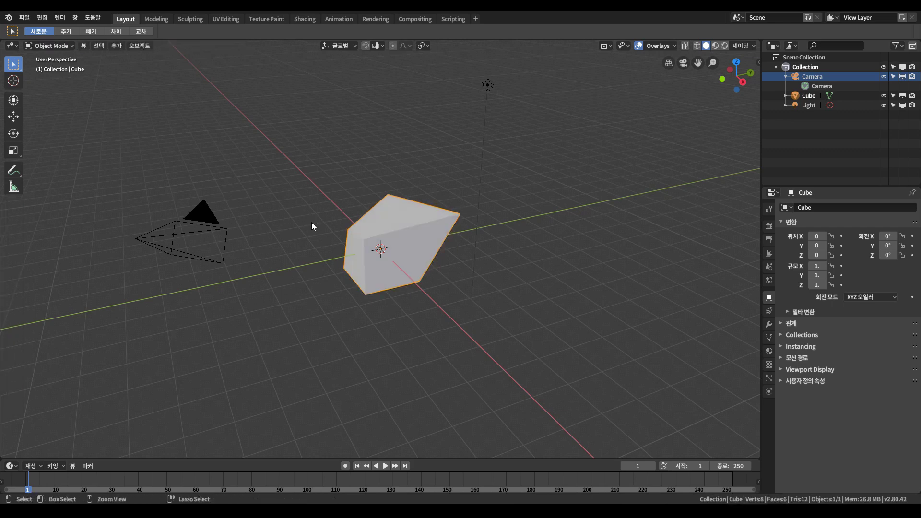
# - Reopen the Keymap preferences to check the Tab for Pie Menu option, and close them again
pyautogui.click(47, 18)
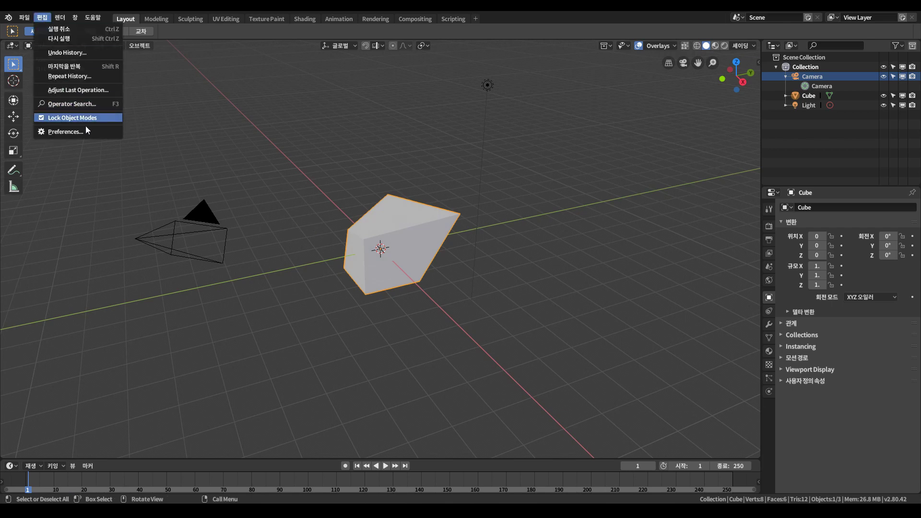
pyautogui.click(88, 128)
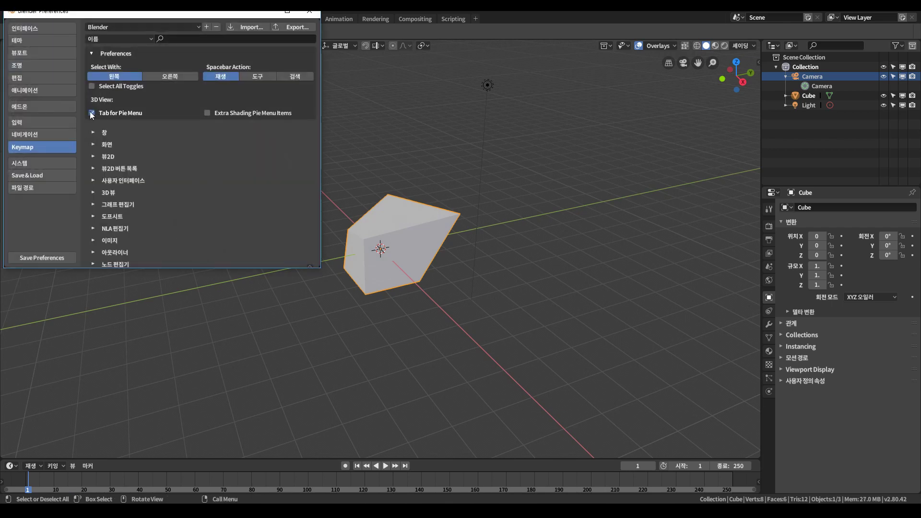
pyautogui.click(308, 11)
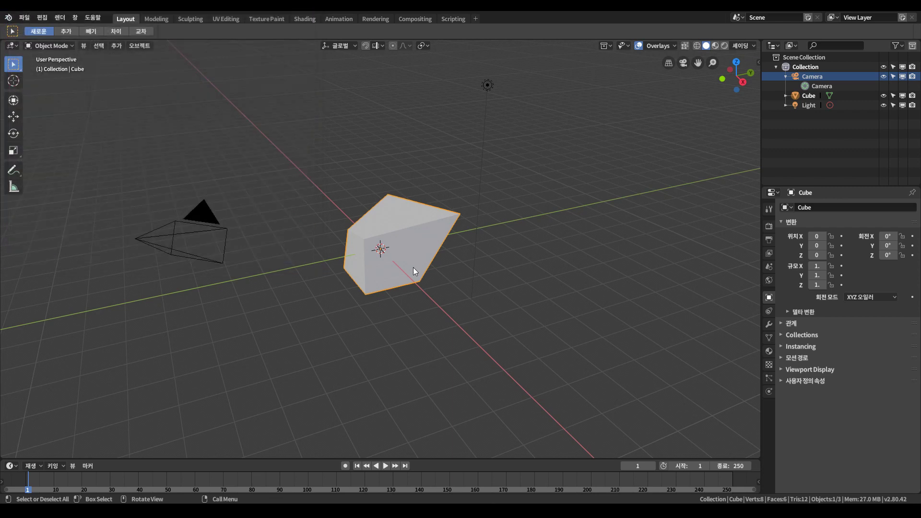
# - Select the camera and check its available interaction modes and its lens properties
pyautogui.click(204, 215)
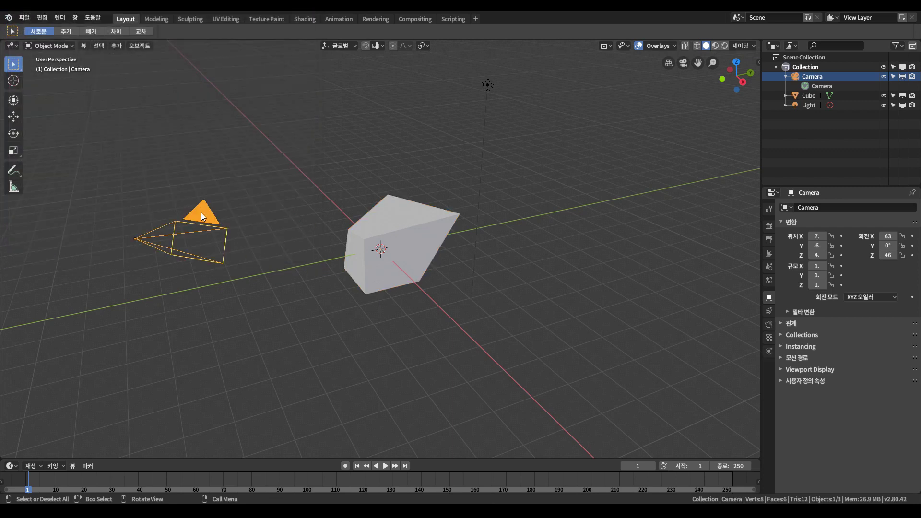
pyautogui.click(54, 46)
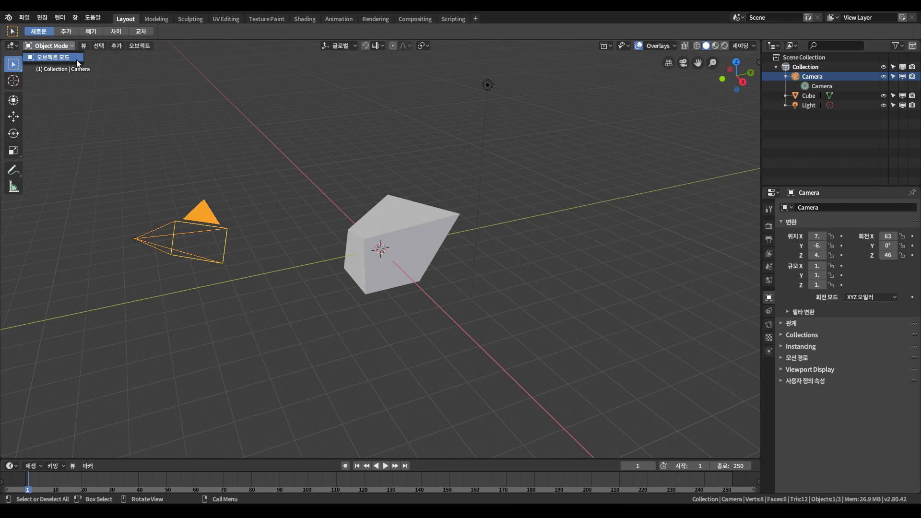
pyautogui.click(77, 57)
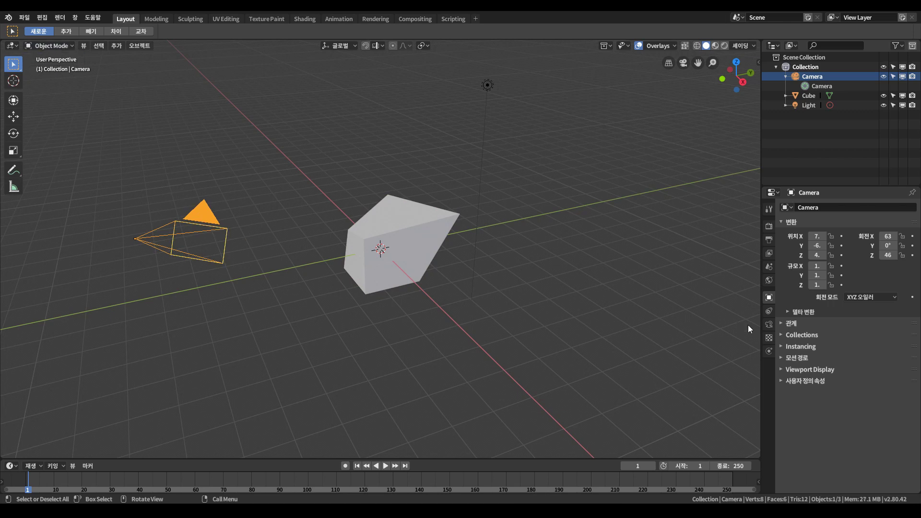
pyautogui.click(769, 324)
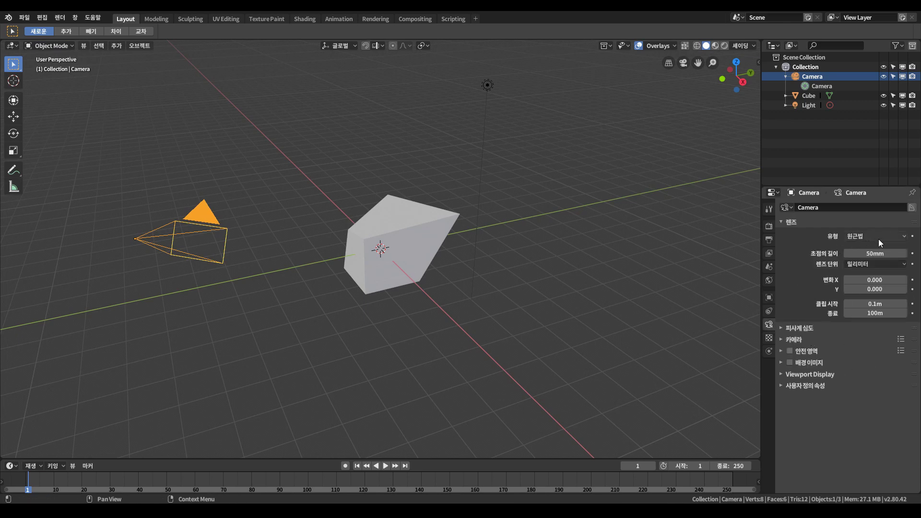
# - Select the light and check which interaction modes are available for it
pyautogui.click(487, 86)
pyautogui.click(53, 45)
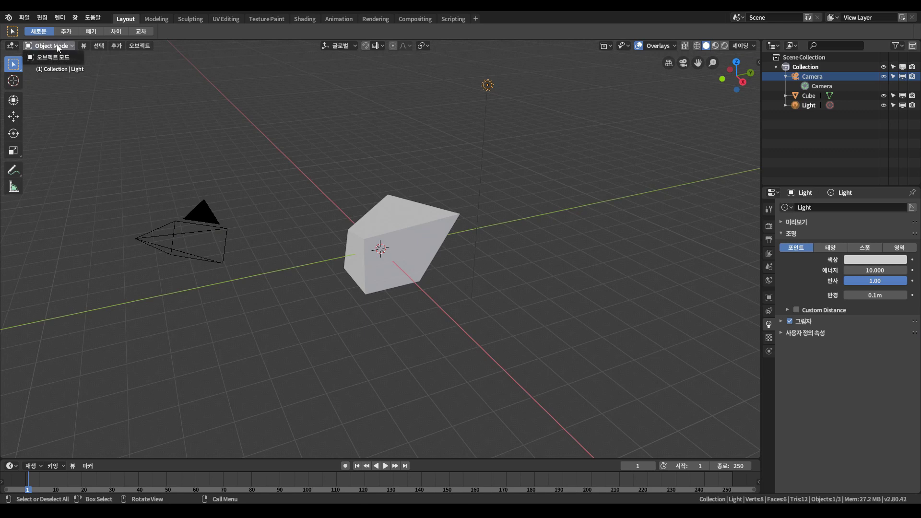
pyautogui.click(65, 57)
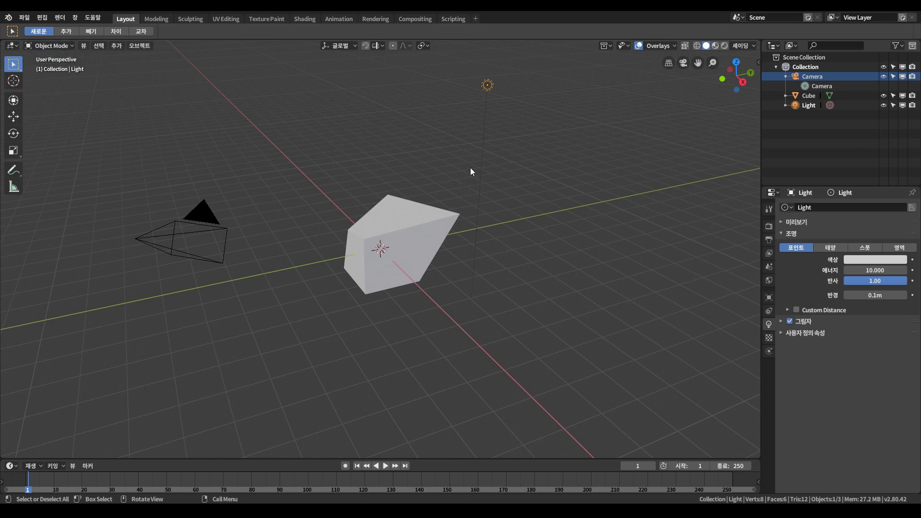
# - Select the cube and move it away from the world origin, well clear of the 3D cursor
pyautogui.click(439, 249)
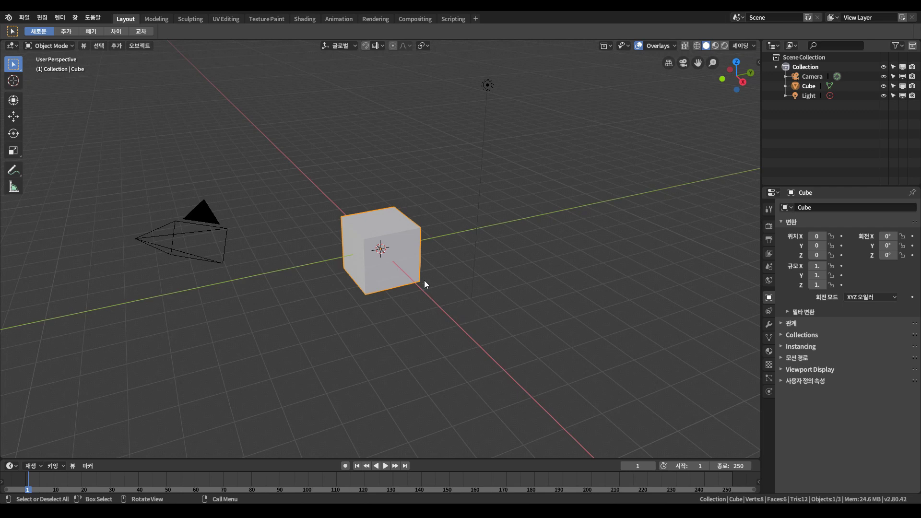
pyautogui.moveTo(396, 260); pyautogui.dragTo(575, 241)
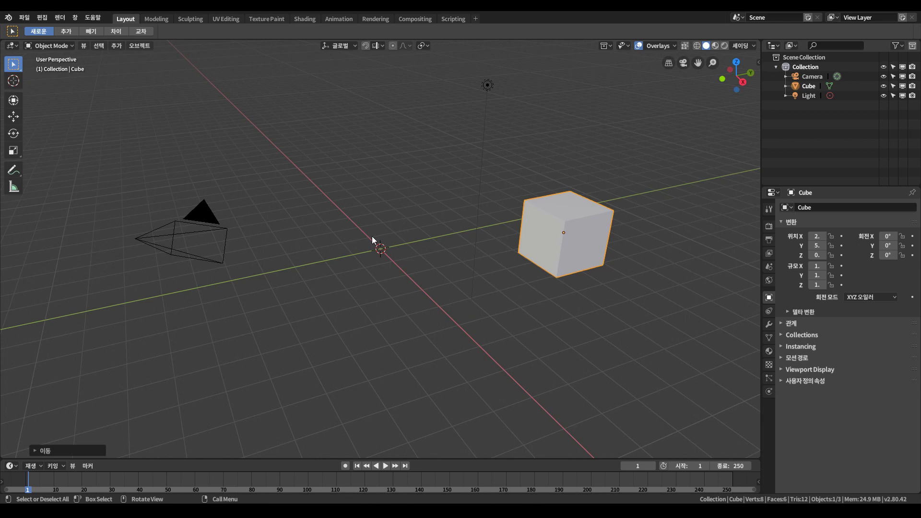
# - Review the object types that can be added and add a UV sphere at the 3D cursor
pyautogui.click(116, 46)
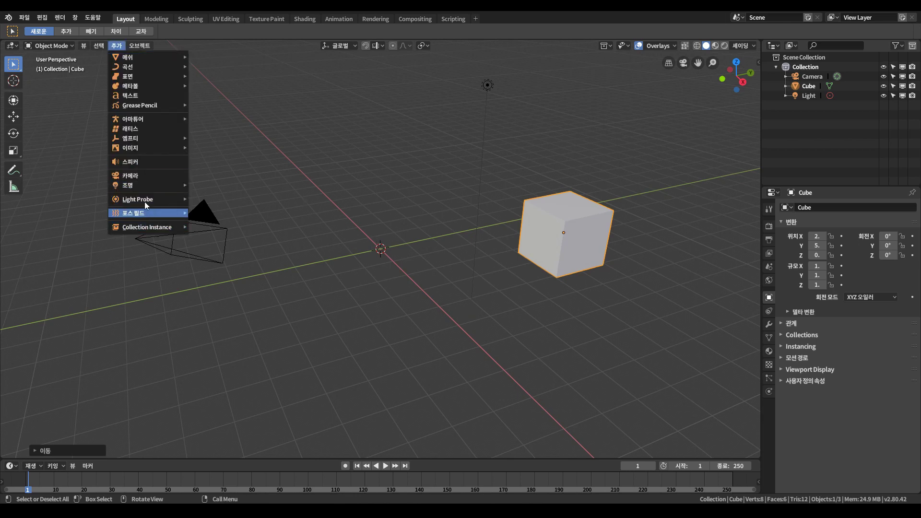
pyautogui.moveTo(142, 64)
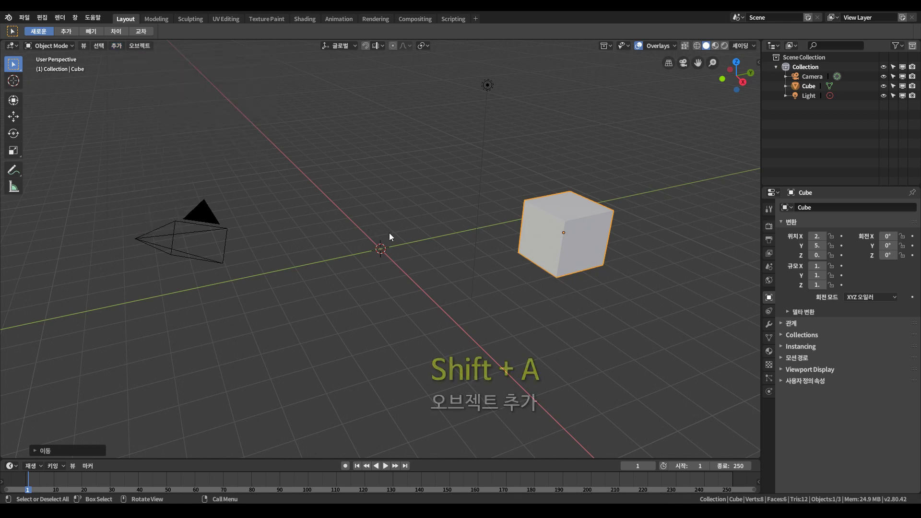
pyautogui.hotkey('shift', 'a')
pyautogui.moveTo(390, 233)
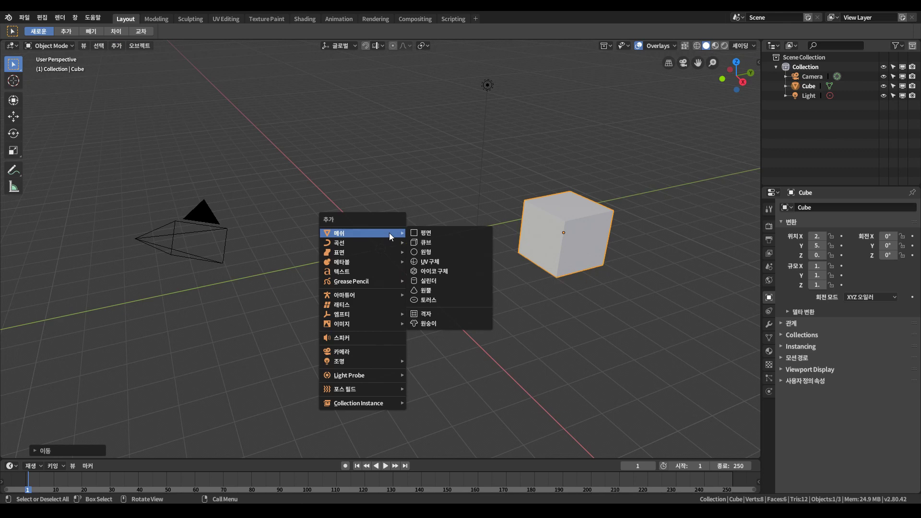
pyautogui.moveTo(367, 280)
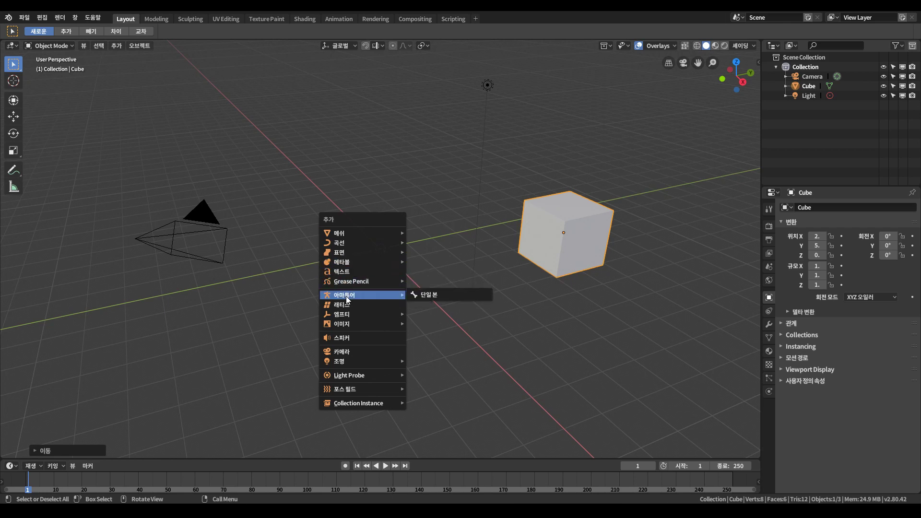
pyautogui.moveTo(349, 401)
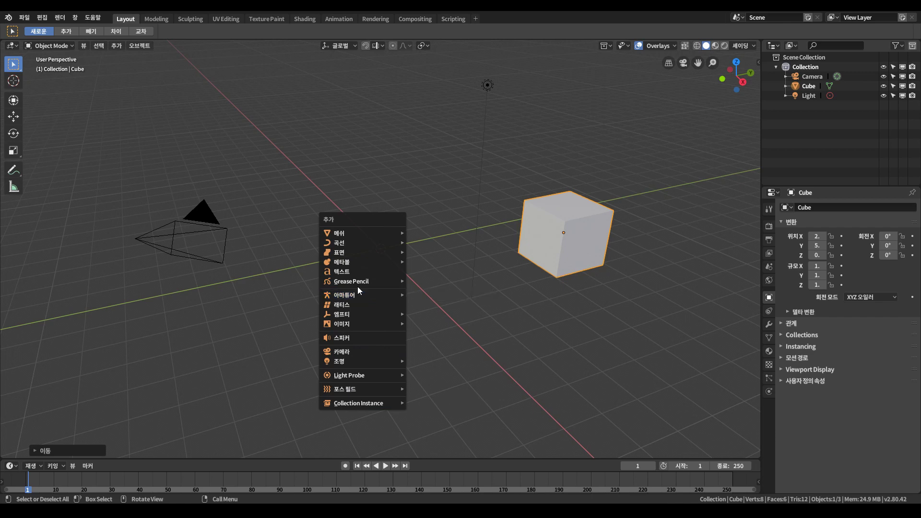
pyautogui.moveTo(358, 234)
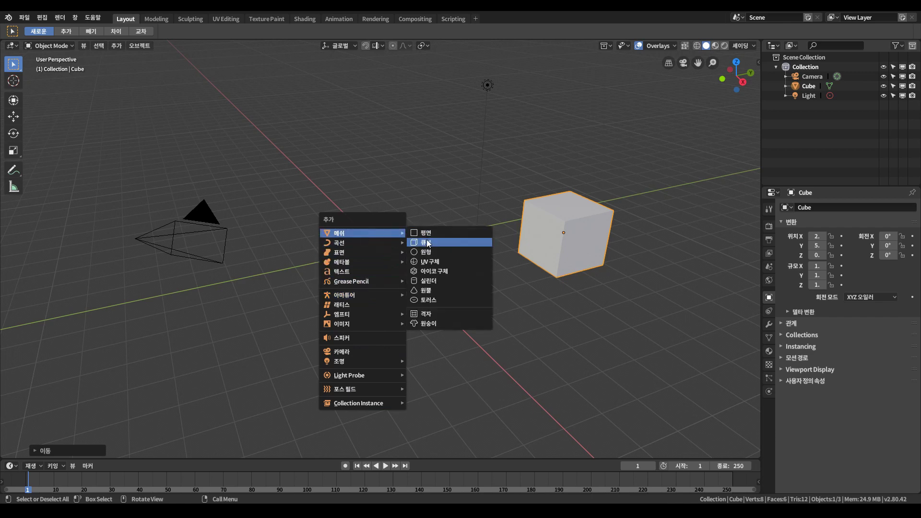
pyautogui.click(433, 263)
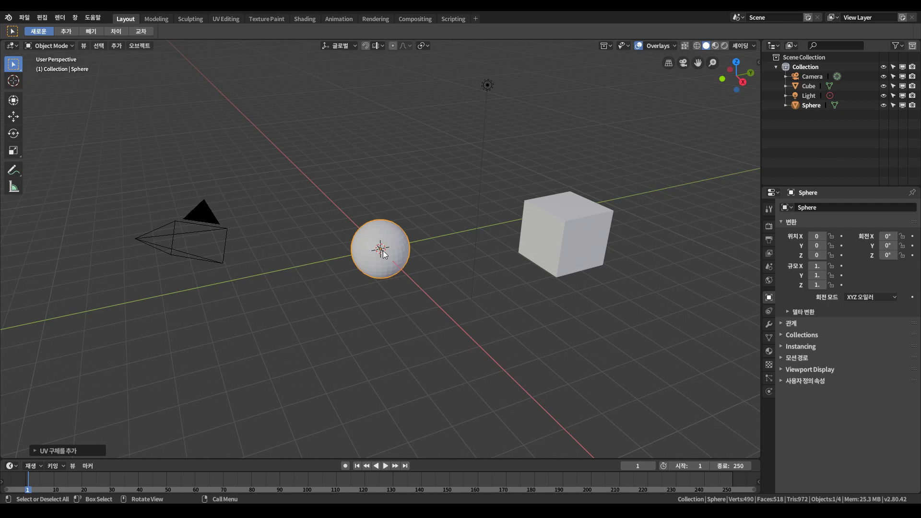
# - Place the 3D cursor above the sphere and add a cylinder mesh there
pyautogui.keyDown('shift'); pyautogui.rightClick(356, 157); pyautogui.keyUp('shift')
pyautogui.hotkey('shift', 'a')
pyautogui.moveTo(352, 162)
pyautogui.click(398, 211)
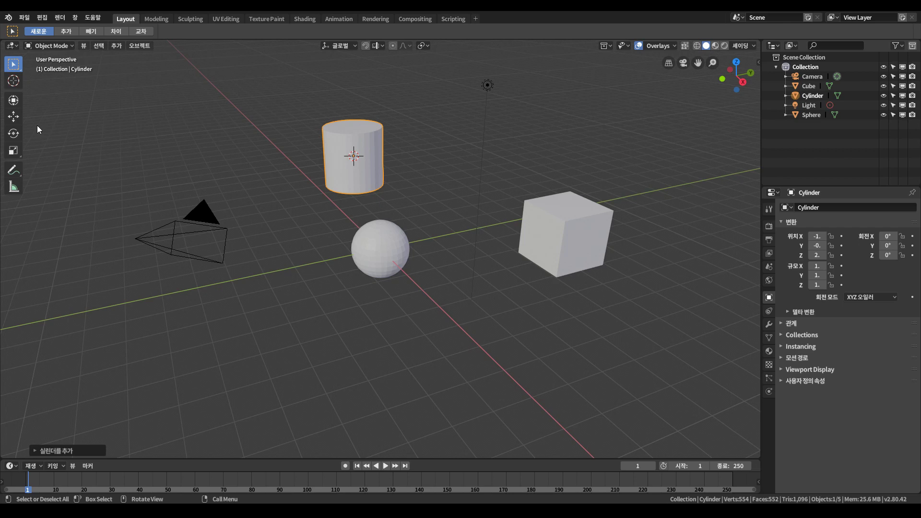
# - Switch the cylinder between Object Mode and Edit Mode and compare the tools available in each mode
pyautogui.press('Tab')
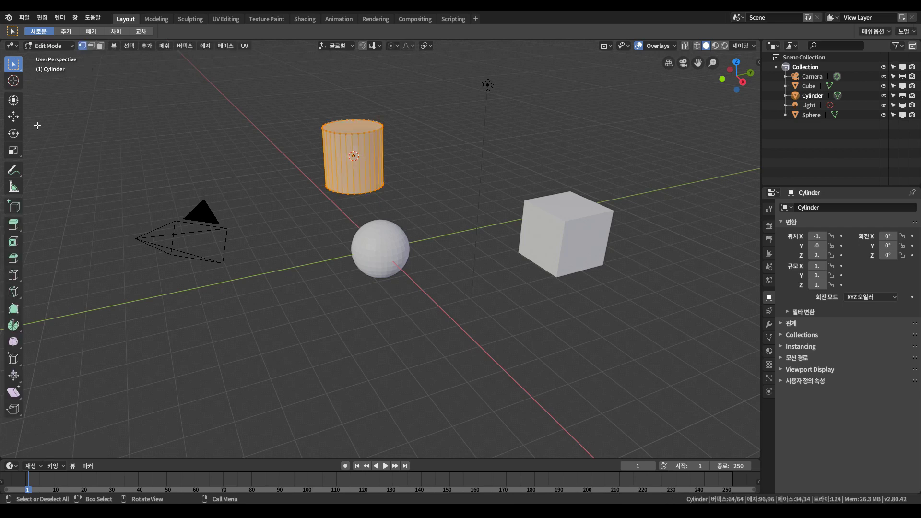
pyautogui.press('Tab')
pyautogui.press('Tab')
pyautogui.press('Tab')
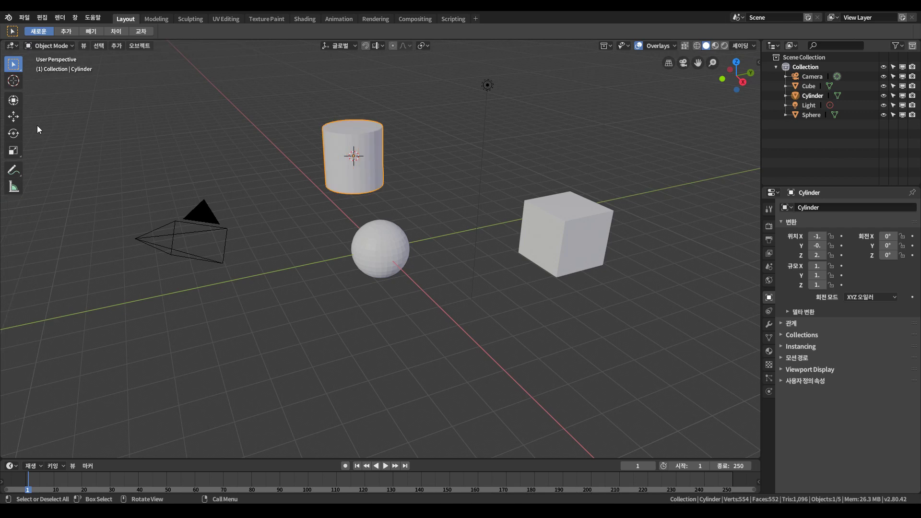
# - Activate the Cursor, Transform, Move, Rotate and Scale tools in turn to compare their settings, ending on the Select tool
pyautogui.click(12, 81)
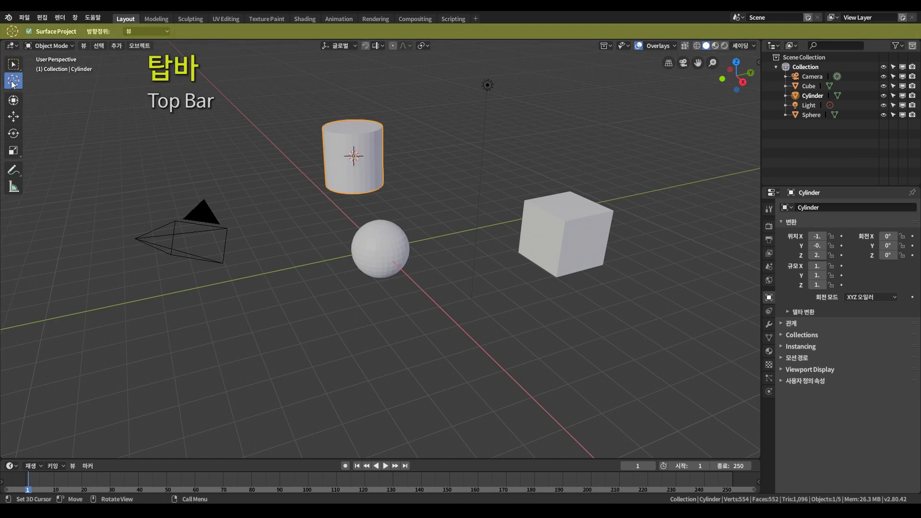
pyautogui.click(13, 100)
pyautogui.click(18, 117)
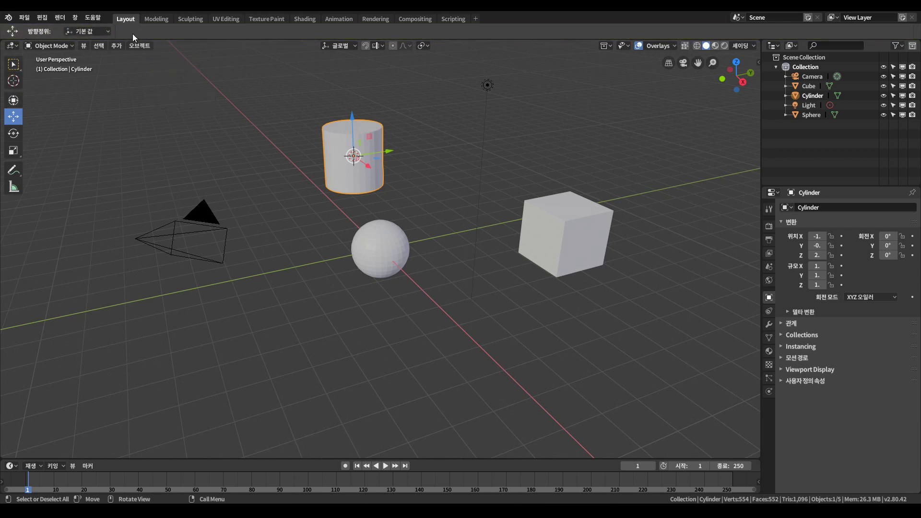
pyautogui.click(13, 133)
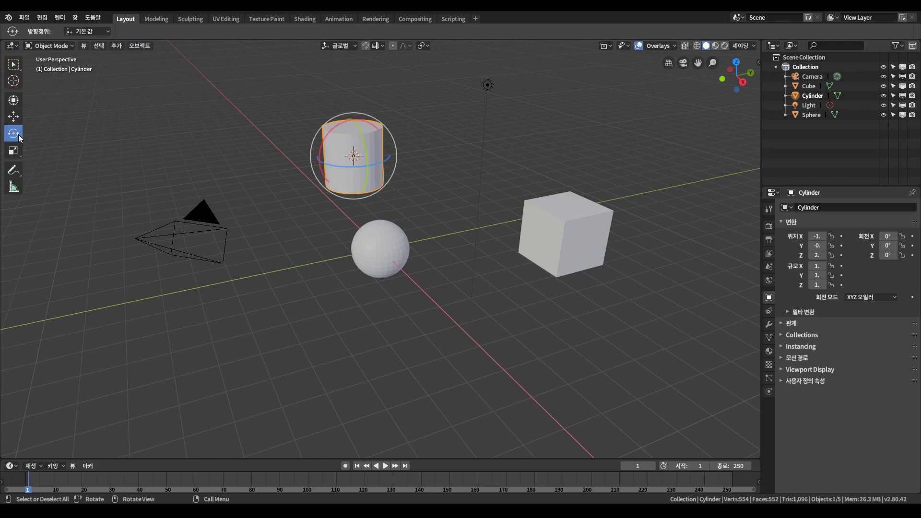
pyautogui.click(16, 154)
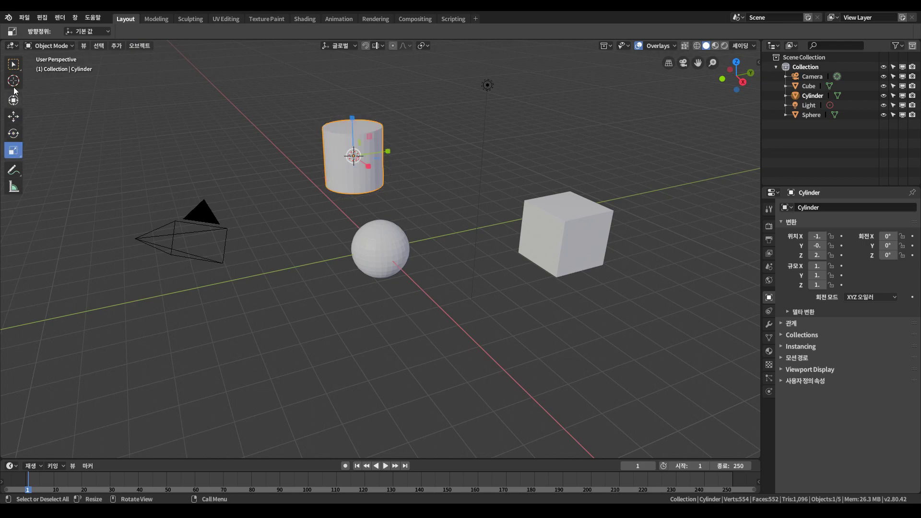
pyautogui.click(14, 65)
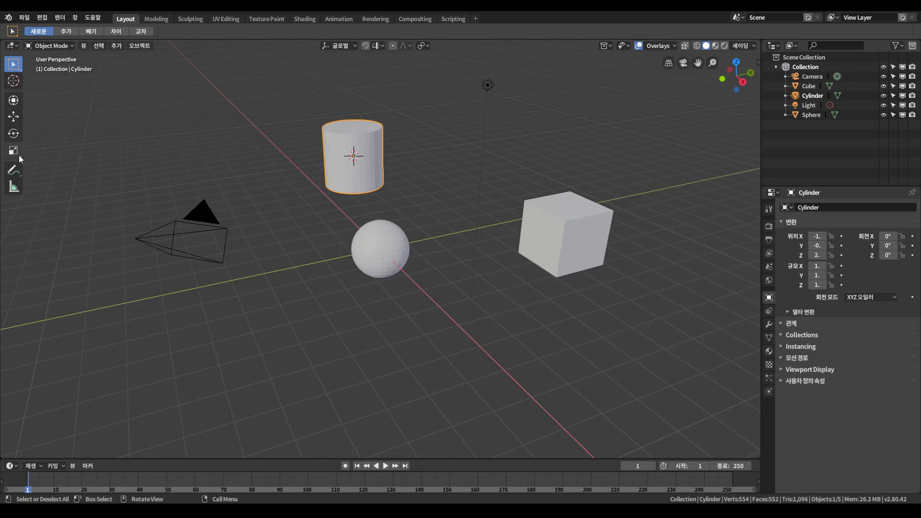
# - Review the tool variants grouped under the Select, Scale and Annotate tools
pyautogui.click(12, 68)
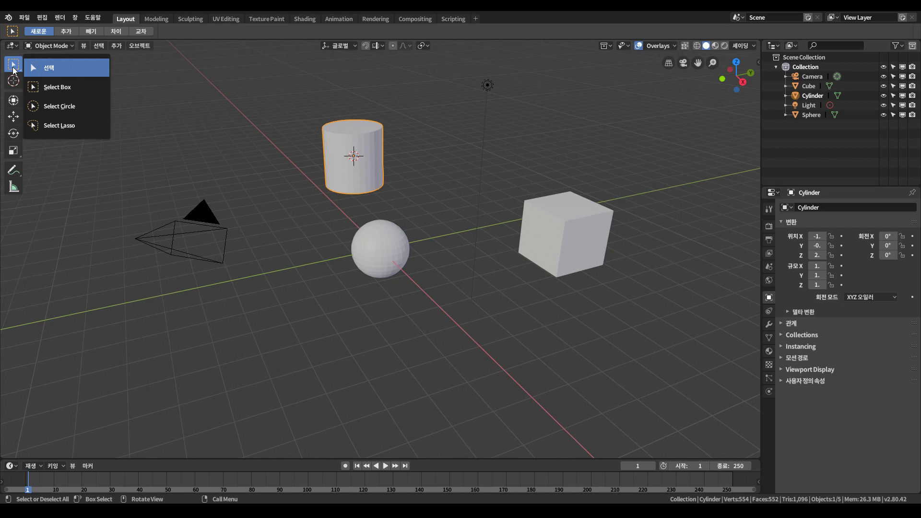
pyautogui.click(12, 151)
pyautogui.click(13, 171)
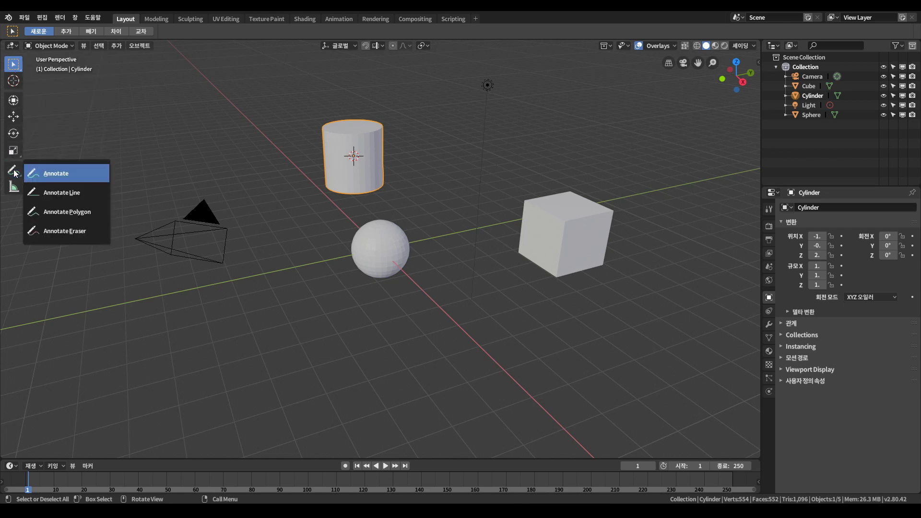
# - Use Select Box in new-selection mode on different groups of objects, finishing with a box around the sphere
pyautogui.click(16, 63)
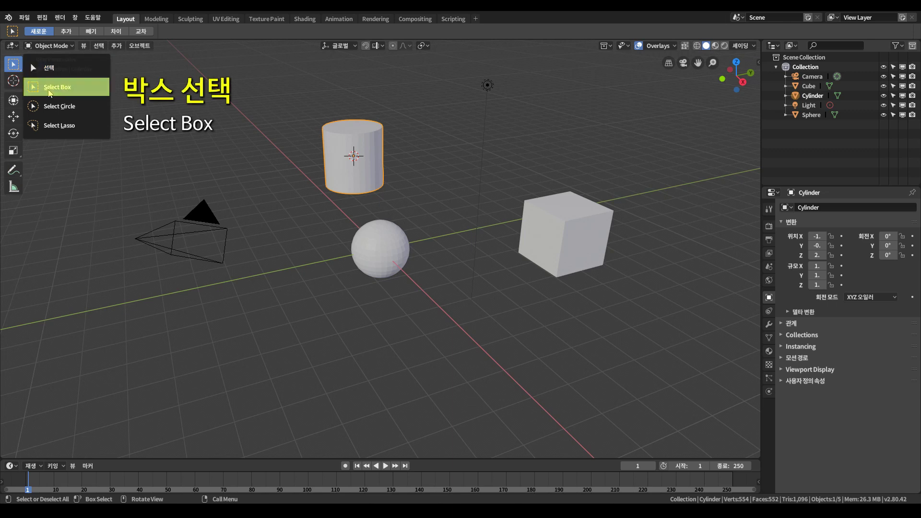
pyautogui.click(70, 91)
pyautogui.moveTo(108, 133); pyautogui.dragTo(284, 325)
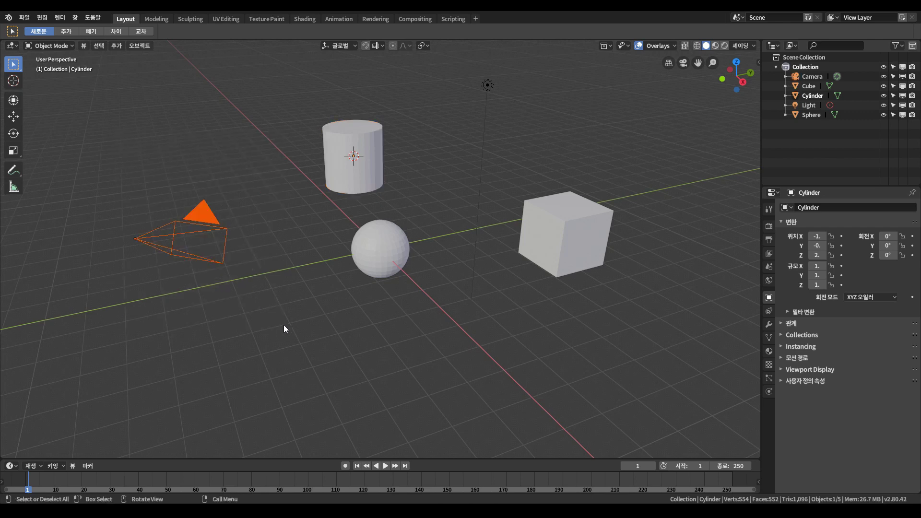
pyautogui.moveTo(513, 164); pyautogui.dragTo(557, 225)
pyautogui.moveTo(283, 94); pyautogui.dragTo(422, 224)
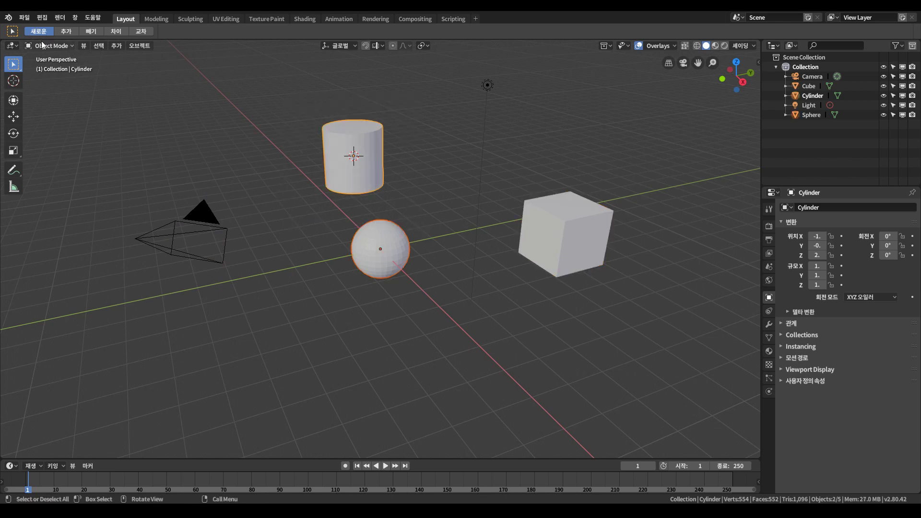
pyautogui.moveTo(114, 156); pyautogui.dragTo(267, 311)
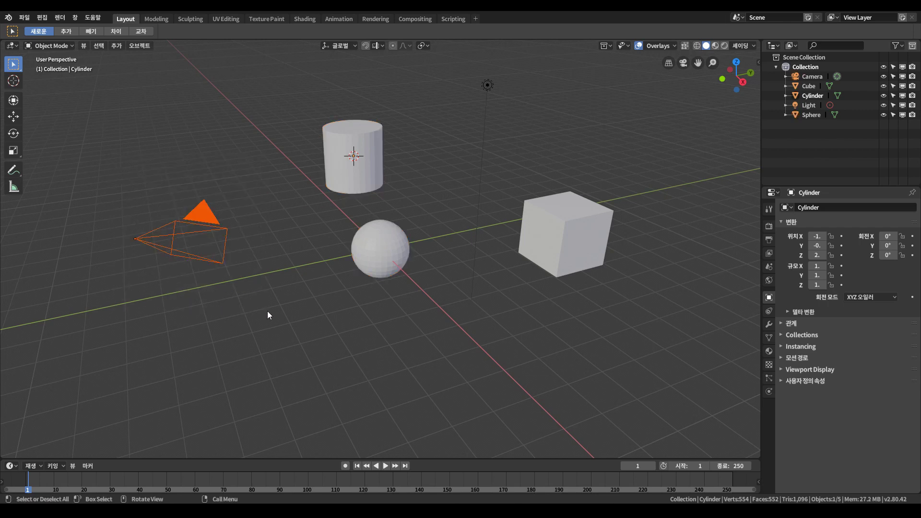
pyautogui.moveTo(323, 207); pyautogui.dragTo(475, 322)
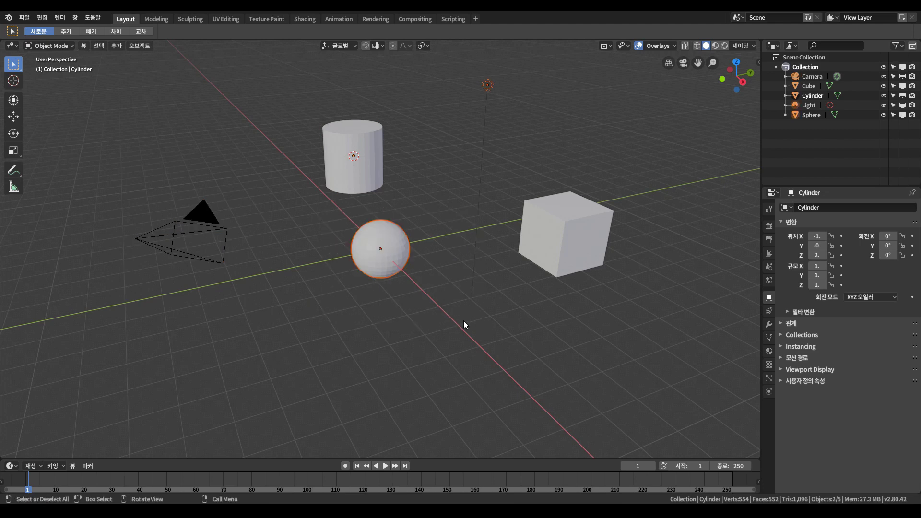
# - Box-select the camera in 추가 (Extend) mode, and remove the sphere from the selection in 빼기 (Subtract) mode
pyautogui.click(66, 32)
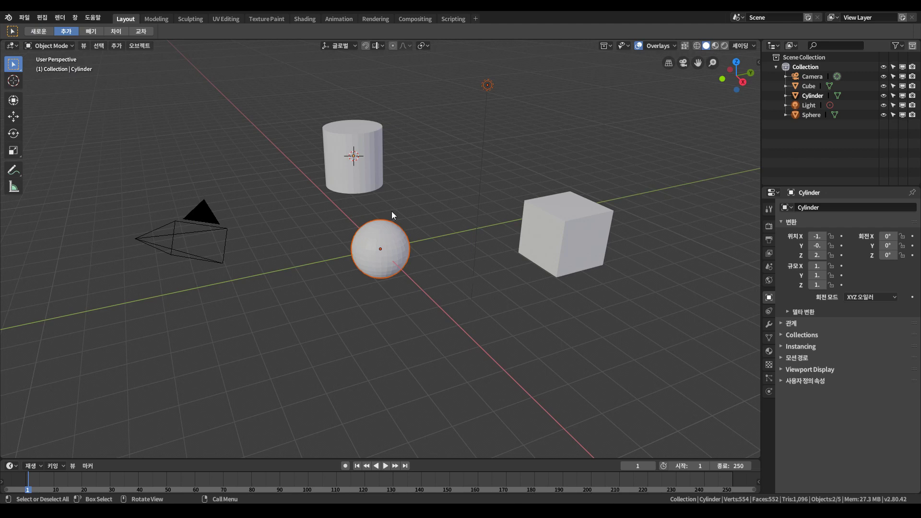
pyautogui.moveTo(98, 173); pyautogui.dragTo(254, 314)
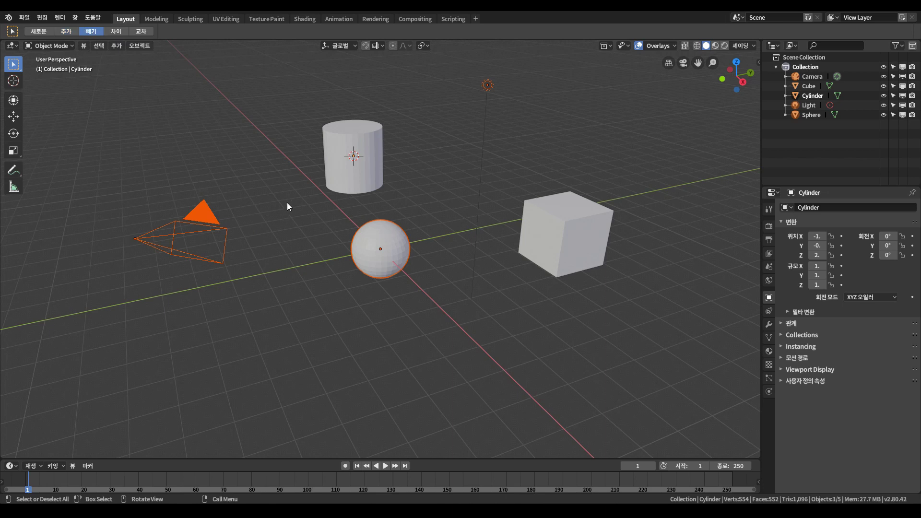
pyautogui.moveTo(318, 195); pyautogui.dragTo(451, 340)
# - Invert the camera, cylinder and sphere selection with a 차이 (Difference) box, and drop the cylinder with a 교차 (Intersect) box around the sphere and cube
pyautogui.click(113, 31)
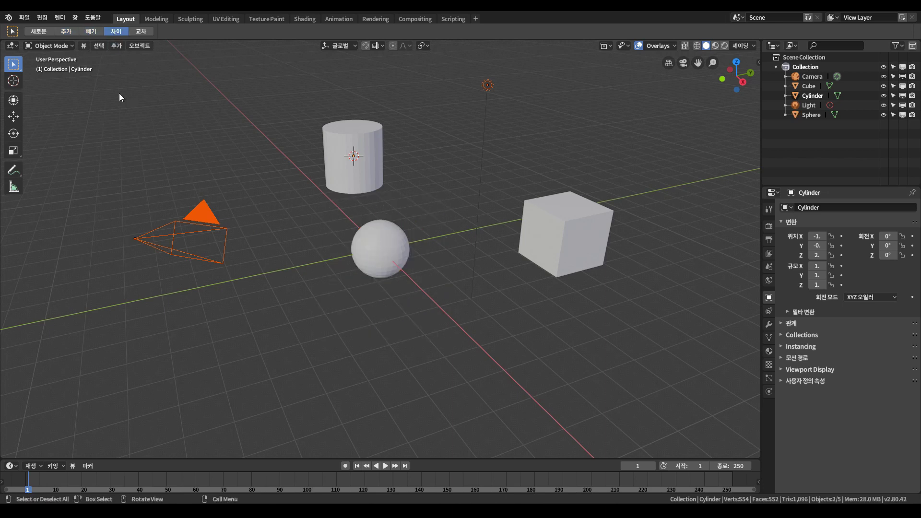
pyautogui.moveTo(119, 93); pyautogui.dragTo(436, 346)
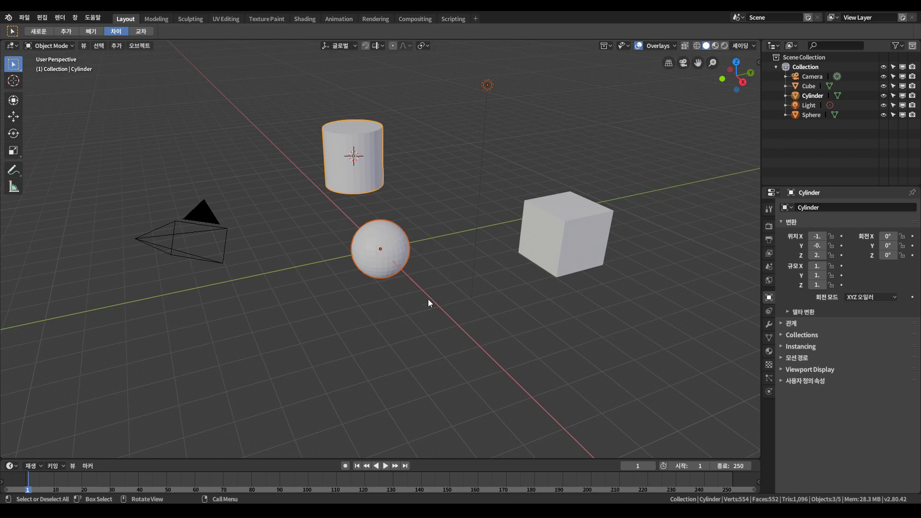
pyautogui.click(143, 32)
pyautogui.moveTo(246, 196); pyautogui.dragTo(672, 453)
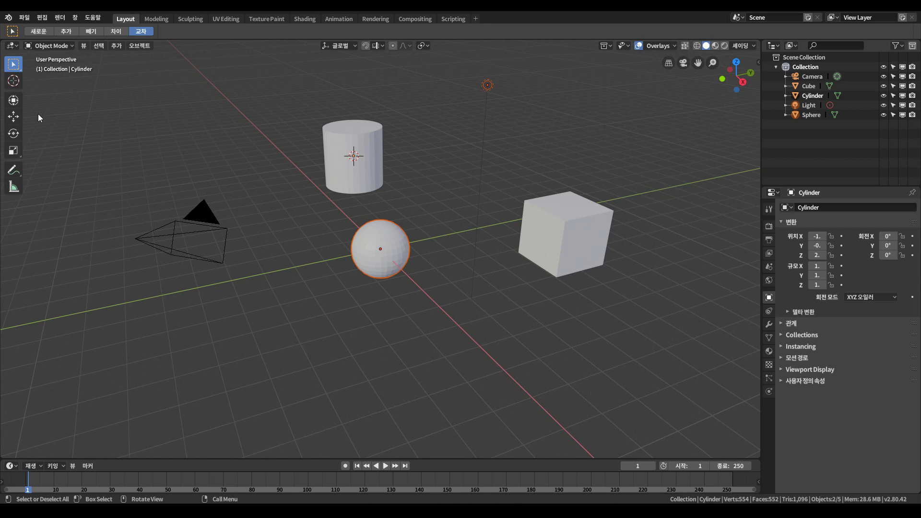
# - Place the 3D cursor at several spots in the scene with the Cursor tool, ending between the camera and the cylinder
pyautogui.click(13, 81)
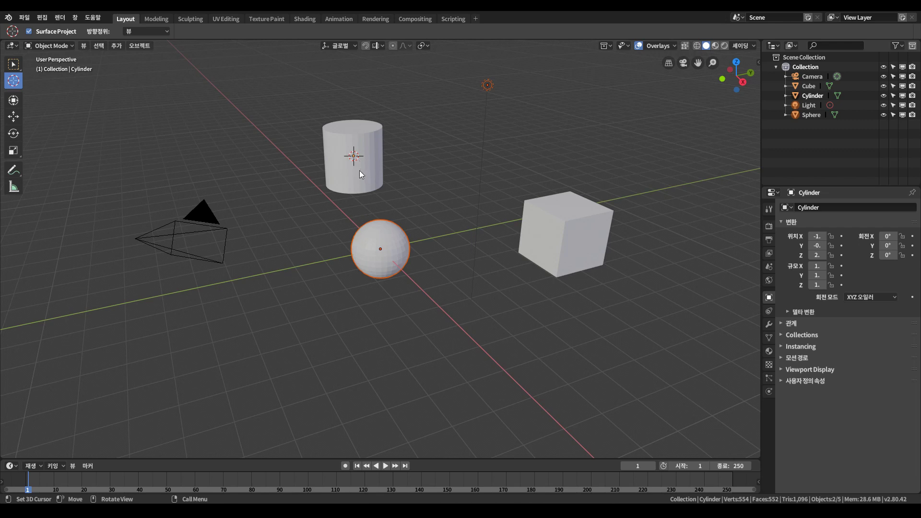
pyautogui.click(283, 219)
pyautogui.click(437, 370)
pyautogui.click(310, 346)
pyautogui.click(263, 190)
# - Select only the sphere and shift it a short distance toward the cube with the Move tool
pyautogui.click(13, 117)
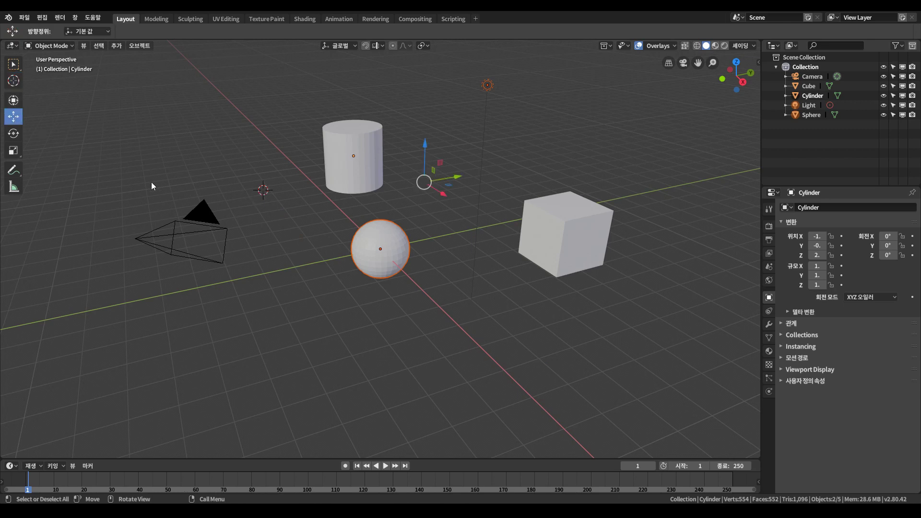
pyautogui.click(393, 248)
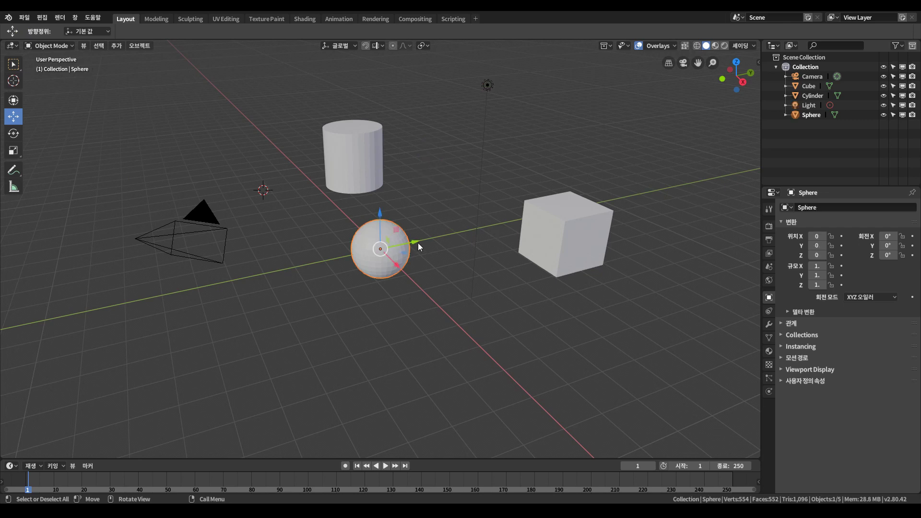
pyautogui.moveTo(419, 243)
pyautogui.mouseDown()
pyautogui.moveTo(456, 233)
pyautogui.moveTo(443, 237)
pyautogui.moveTo(442, 270)
pyautogui.moveTo(423, 254)
pyautogui.mouseUp()
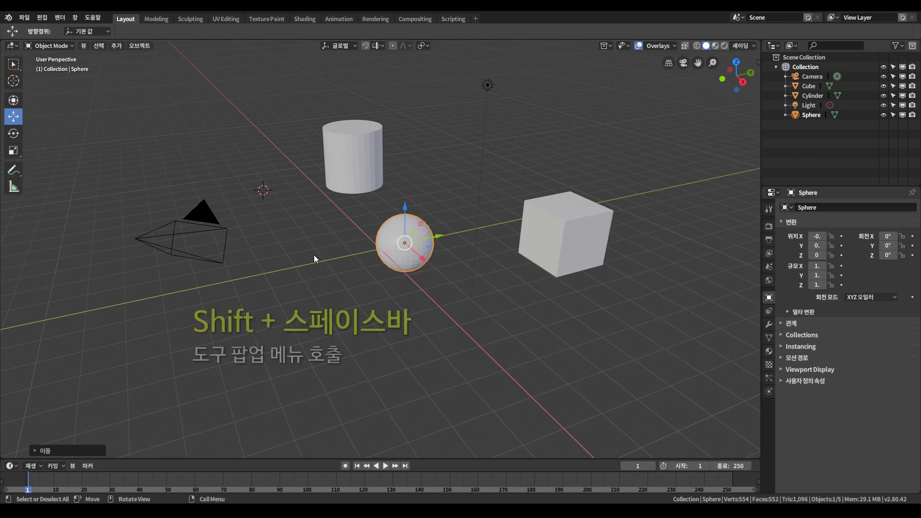
# - Check the tool pop-up over the viewport, and set Spacebar Action to 도구 (Tools) in the Keymap preferences
pyautogui.hotkey('shift', 'space')
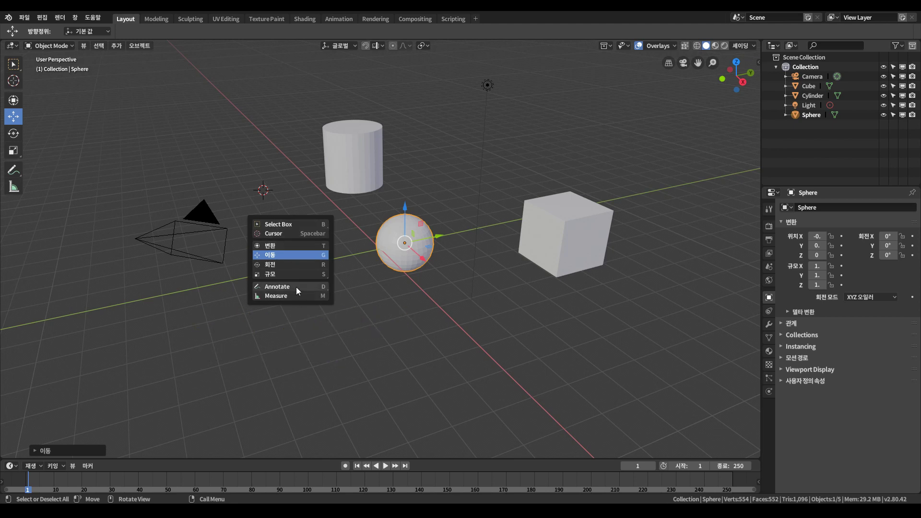
pyautogui.press('Escape')
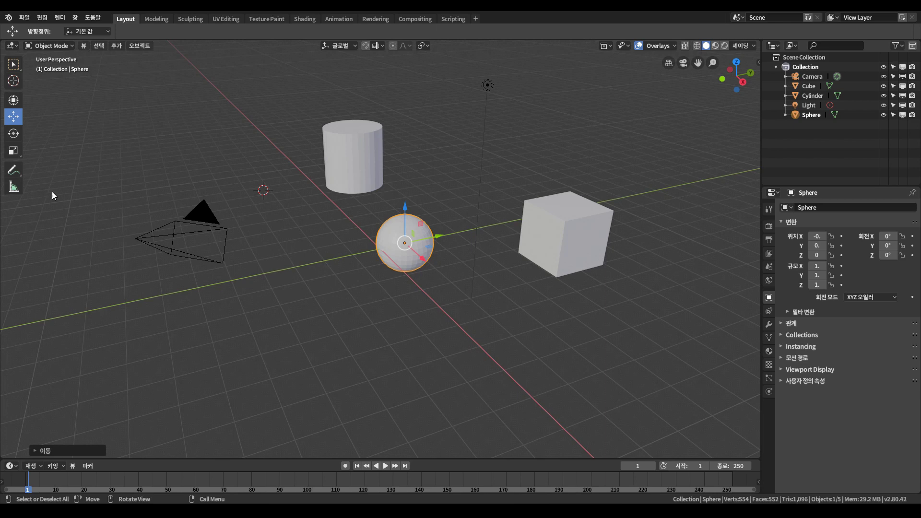
pyautogui.click(42, 17)
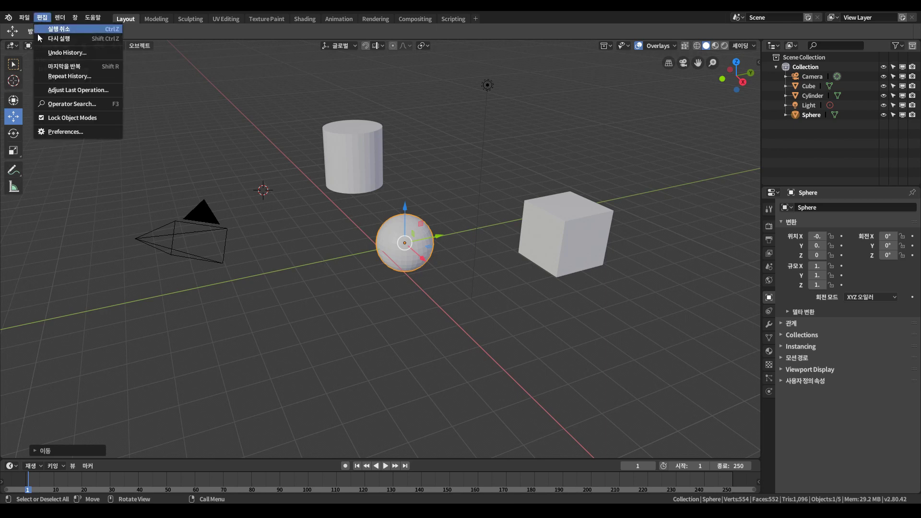
pyautogui.click(70, 133)
pyautogui.moveTo(132, 16); pyautogui.dragTo(246, 93)
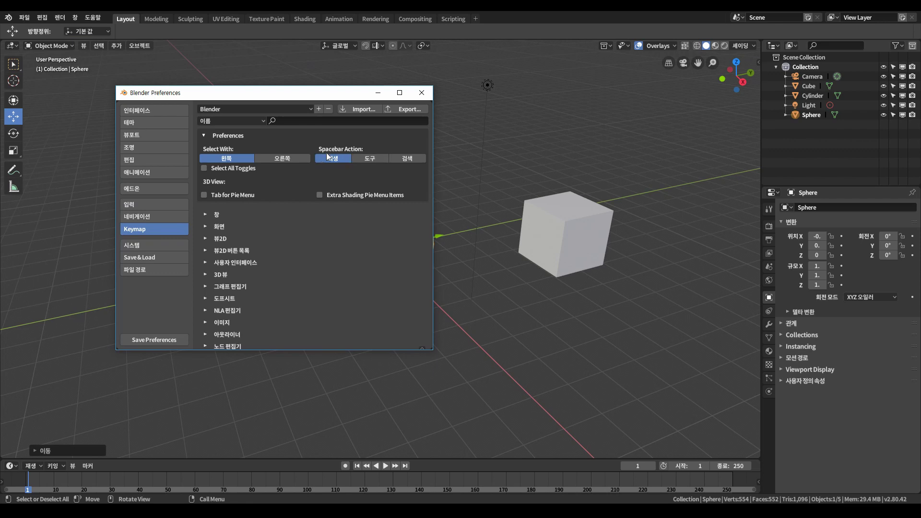
pyautogui.click(366, 160)
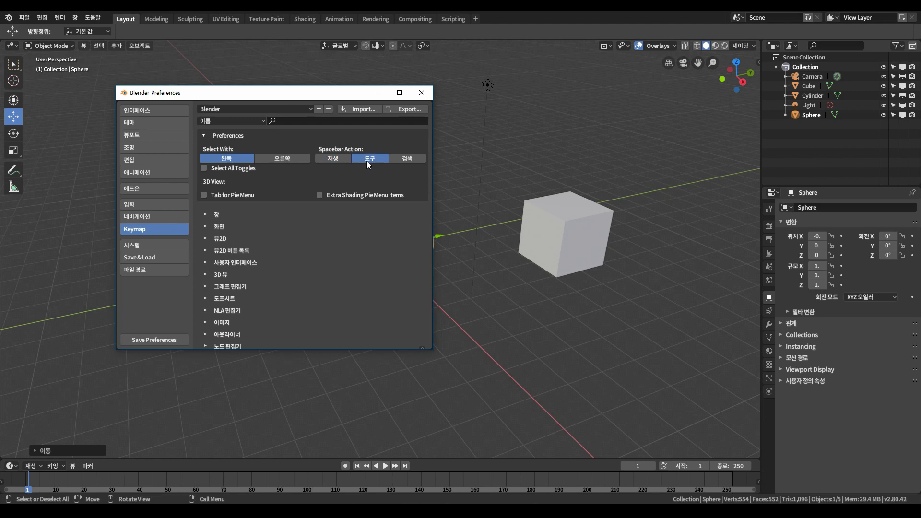
pyautogui.click(421, 93)
# - Test the new spacebar action by calling the tool pop-up at different spots in the viewport, leaving the active tool as it is
pyautogui.press('space')
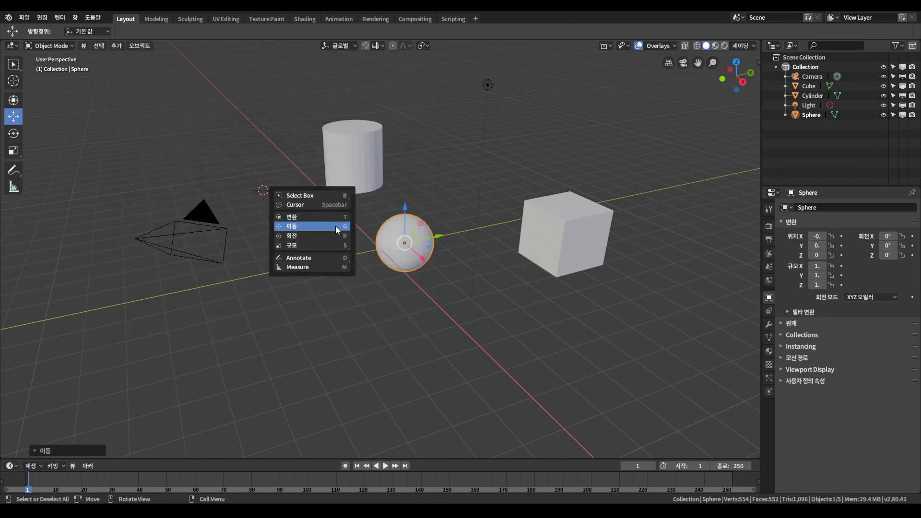
pyautogui.press('space')
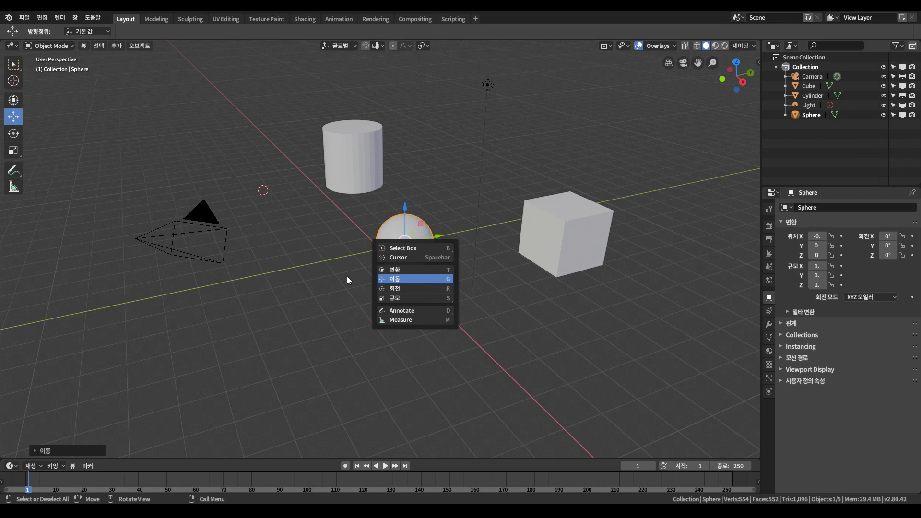
pyautogui.press('Escape')
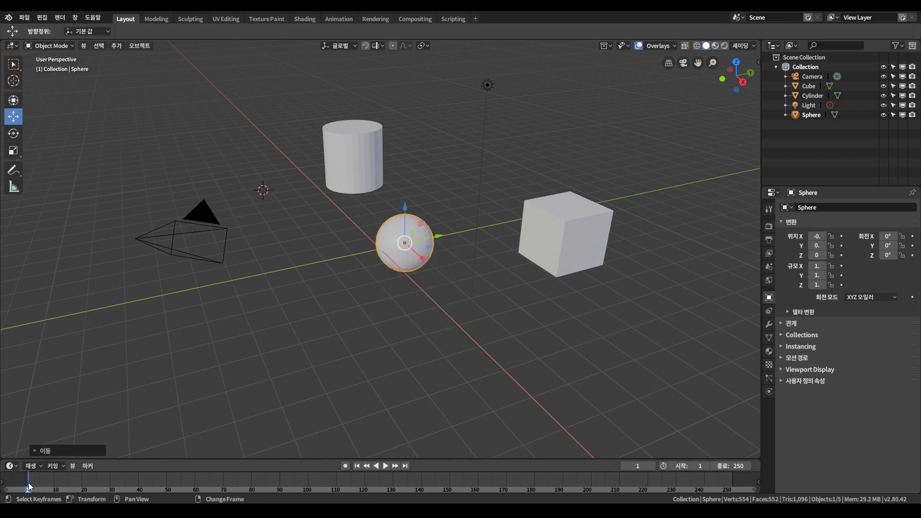
# - Try the timeline's forward and reverse playback and return to the first frame
pyautogui.click(384, 468)
pyautogui.click(379, 467)
pyautogui.click(356, 465)
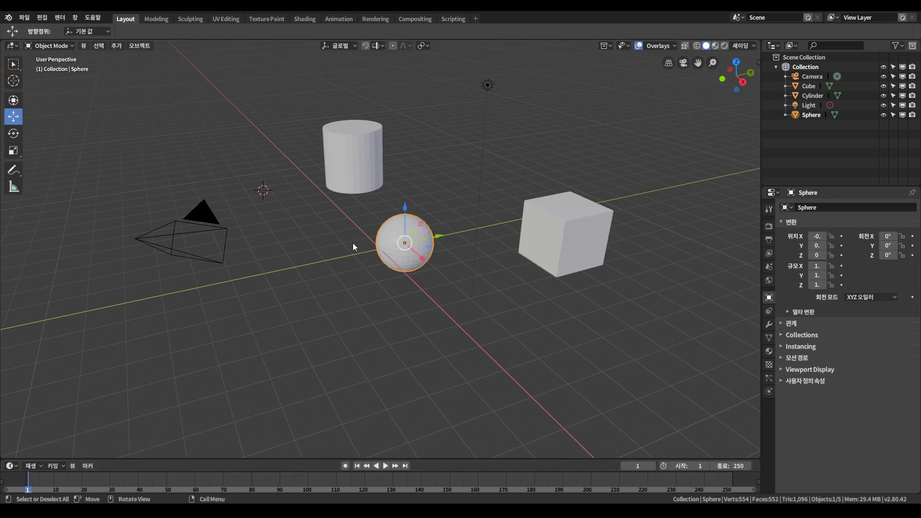
# - Search the available operators for "tran" and close the search without running anything
pyautogui.press('F3')
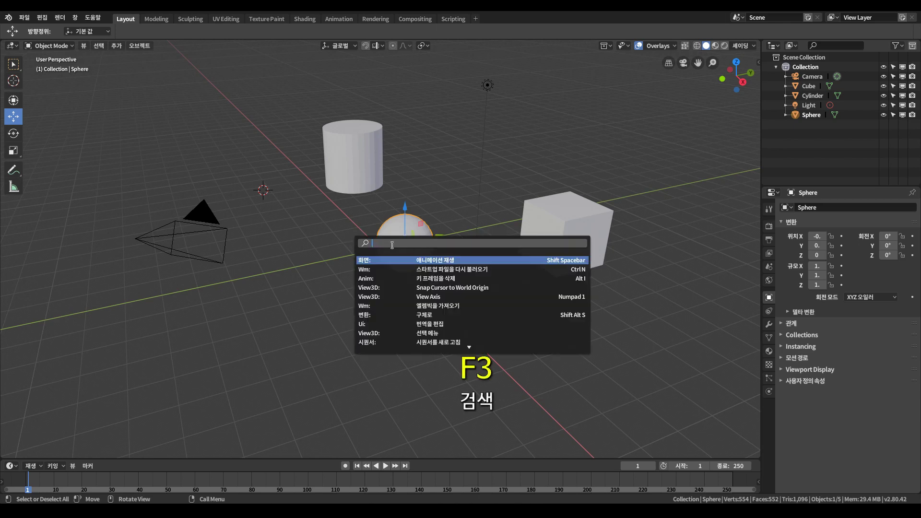
pyautogui.write('tran')
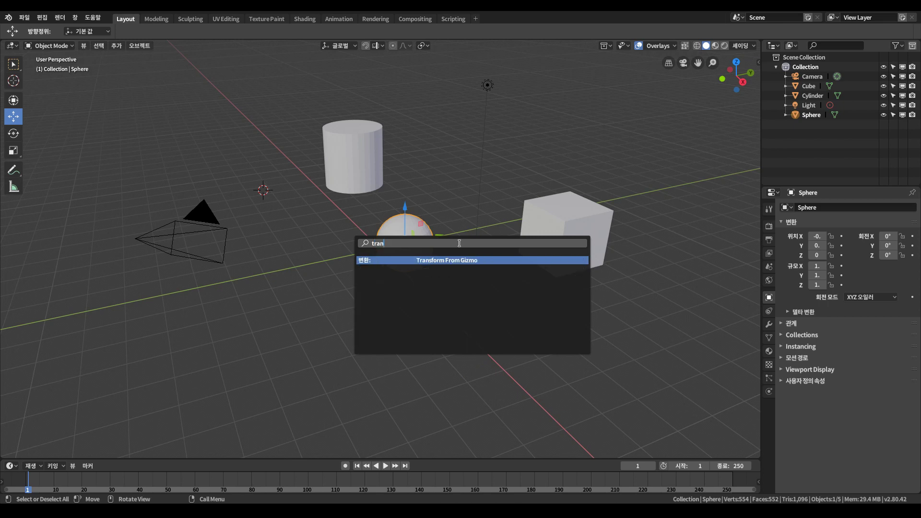
pyautogui.press('Escape')
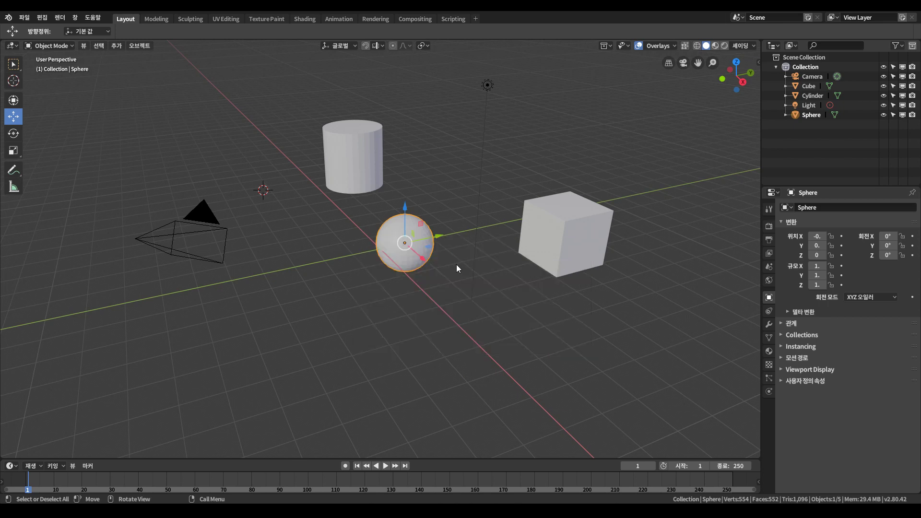
# - Set Spacebar Action to 검색 (Search) in the Keymap preferences and test it by calling the operator search over the viewport
pyautogui.click(42, 18)
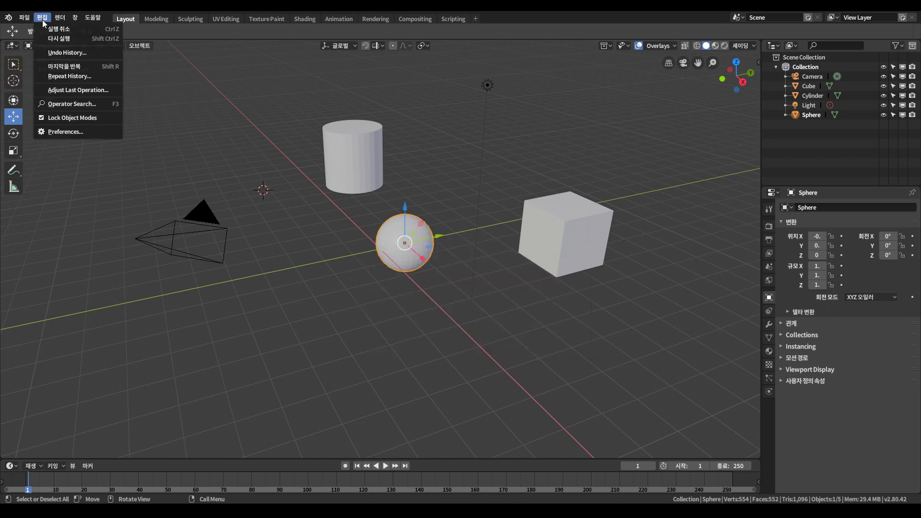
pyautogui.click(68, 128)
pyautogui.moveTo(218, 19); pyautogui.dragTo(265, 73)
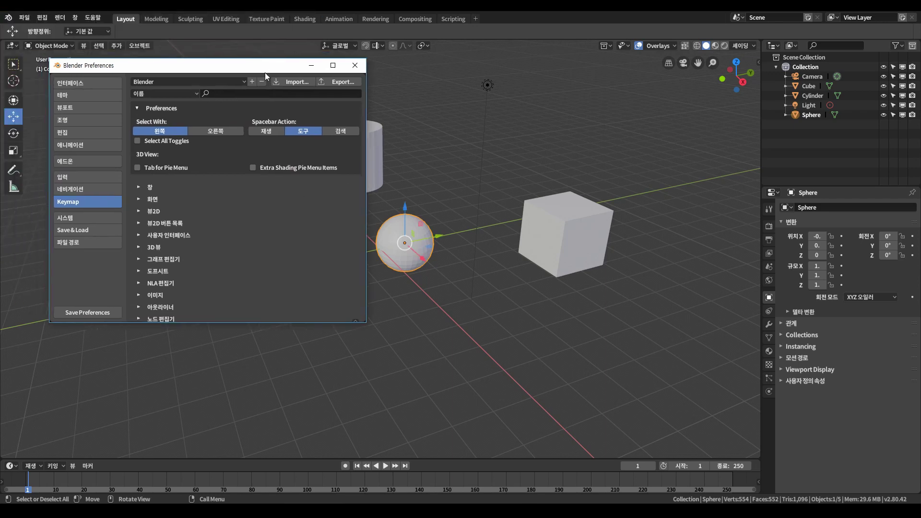
pyautogui.click(335, 130)
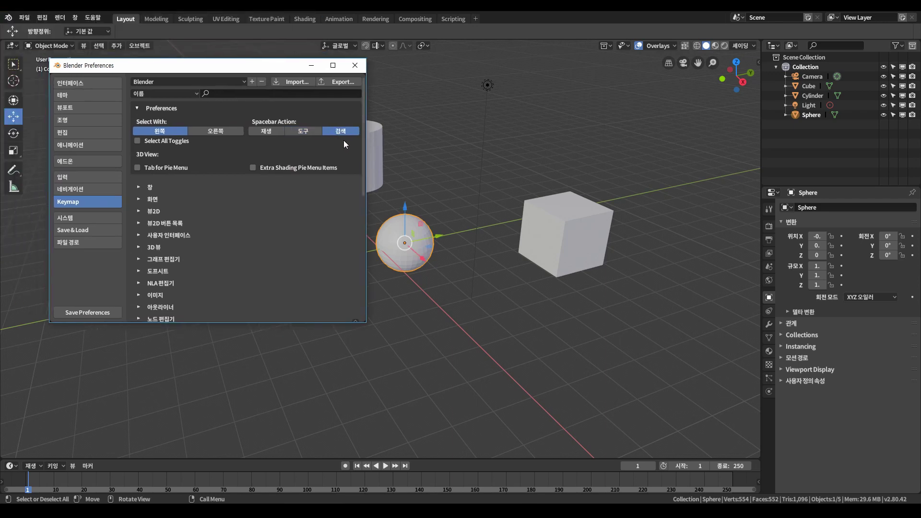
pyautogui.click(355, 65)
pyautogui.press('space')
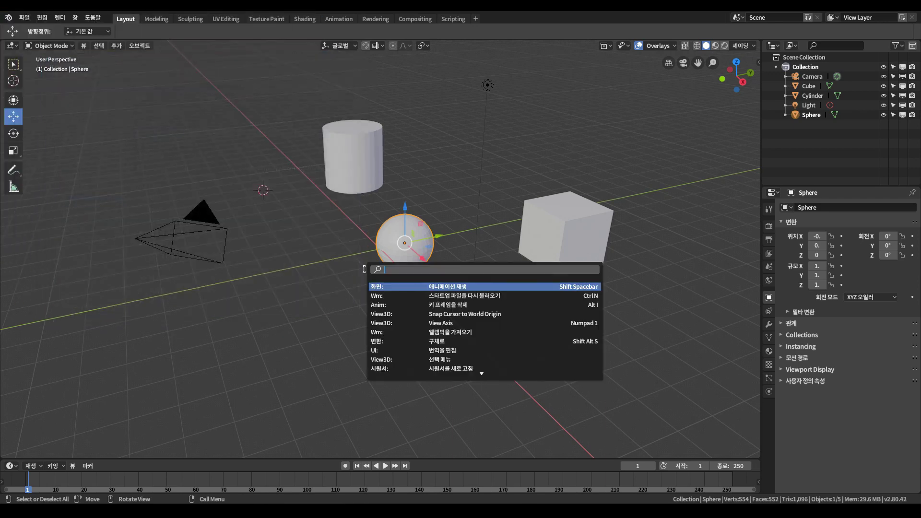
pyautogui.press('space')
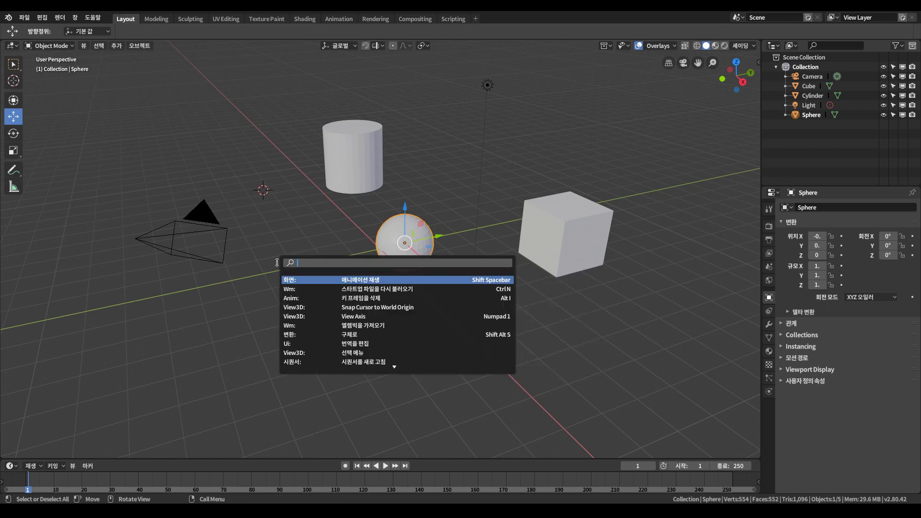
# - Set Spacebar Action to 재생 (Play) in the Keymap preferences and close the preferences window
pyautogui.click(42, 18)
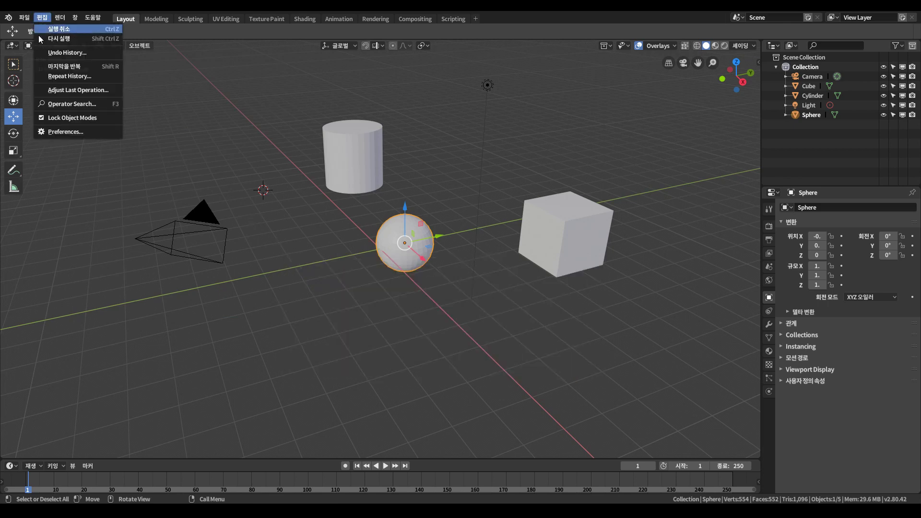
pyautogui.click(71, 134)
pyautogui.moveTo(163, 21); pyautogui.dragTo(278, 91)
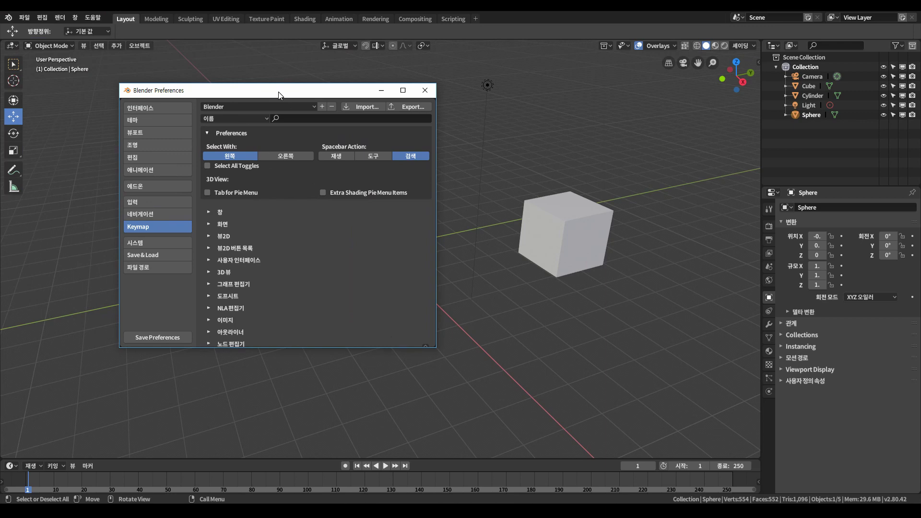
pyautogui.click(336, 156)
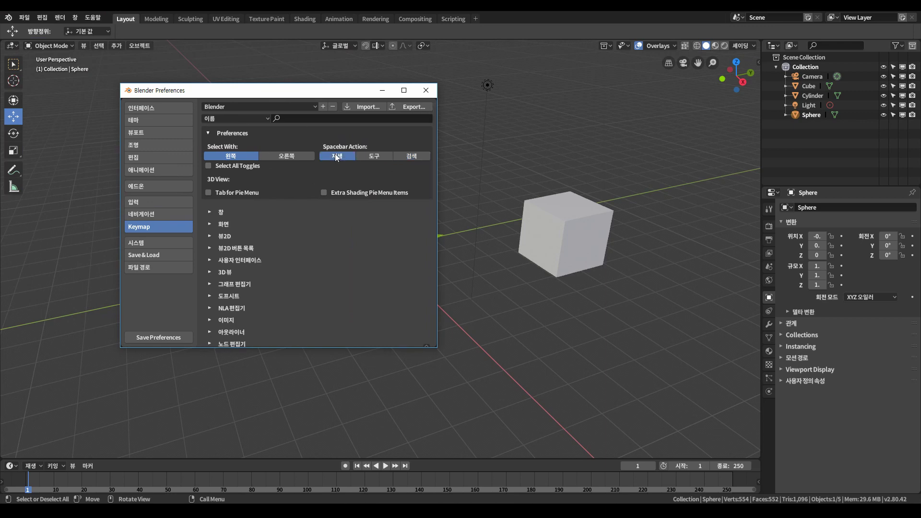
pyautogui.click(426, 90)
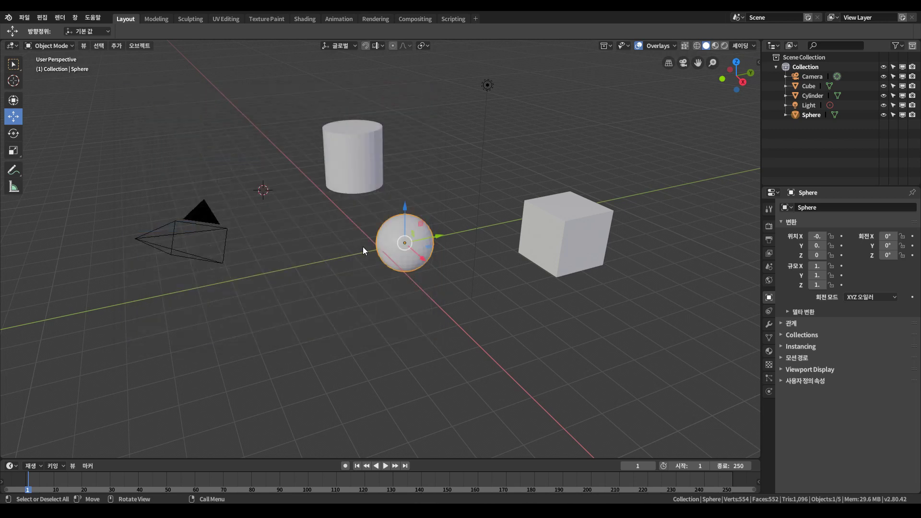
# - Select the cylinder, the cube and the sphere one at a time in the viewport
pyautogui.click(344, 162)
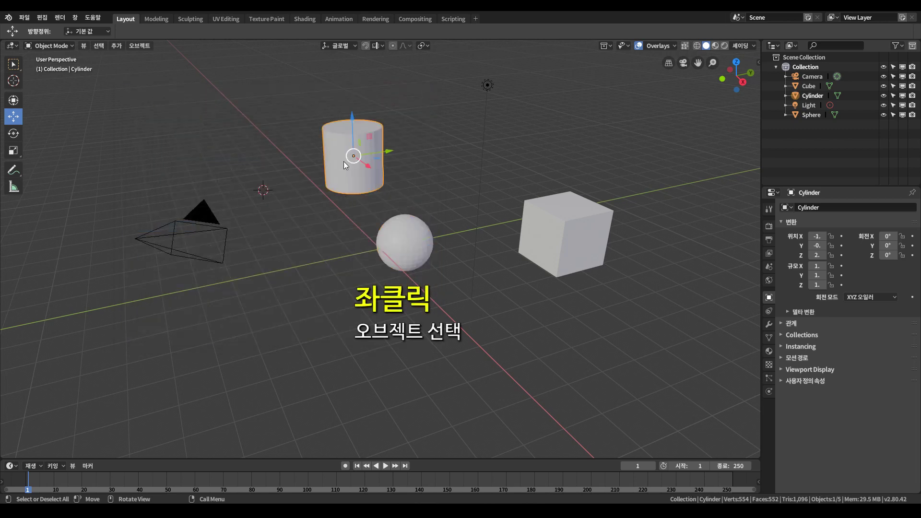
pyautogui.click(564, 232)
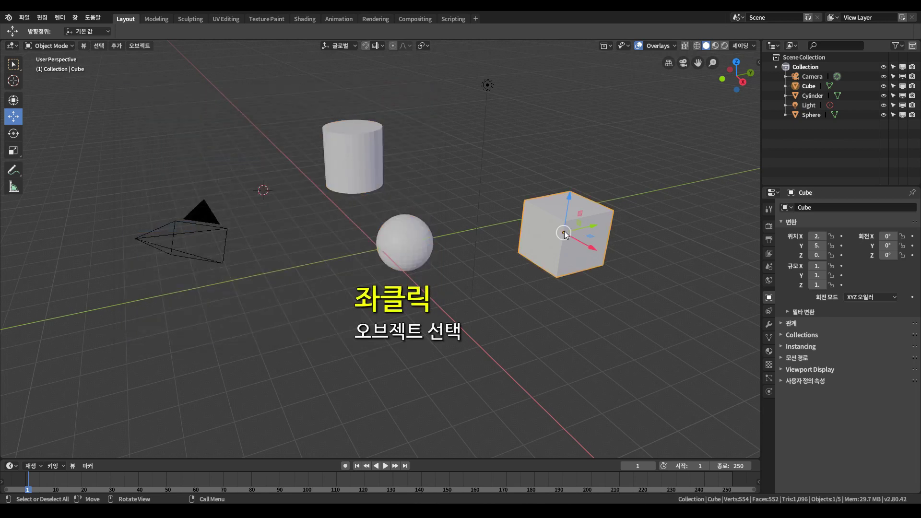
pyautogui.click(415, 244)
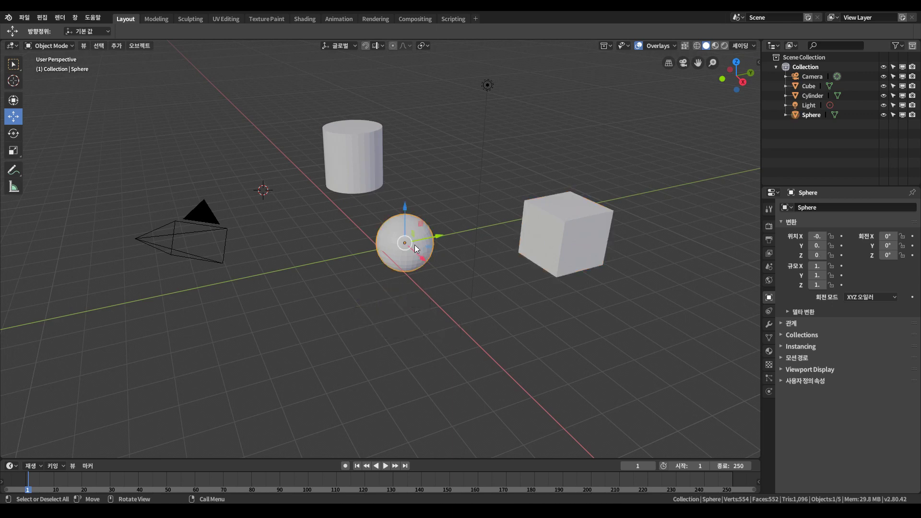
# - Extend the sphere selection with the camera, cylinder and cube, and clear the whole selection
pyautogui.keyDown('shift'); pyautogui.click(201, 217); pyautogui.keyUp('shift')
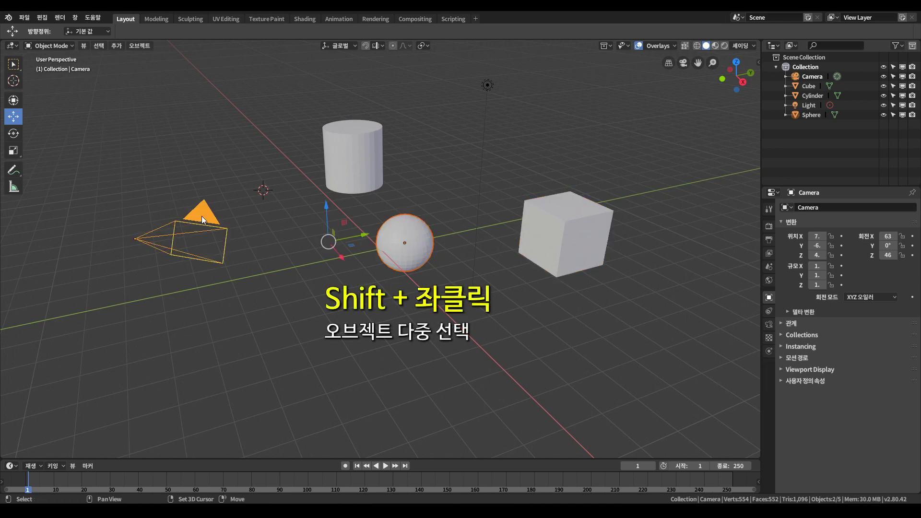
pyautogui.keyDown('shift'); pyautogui.click(355, 168); pyautogui.keyUp('shift')
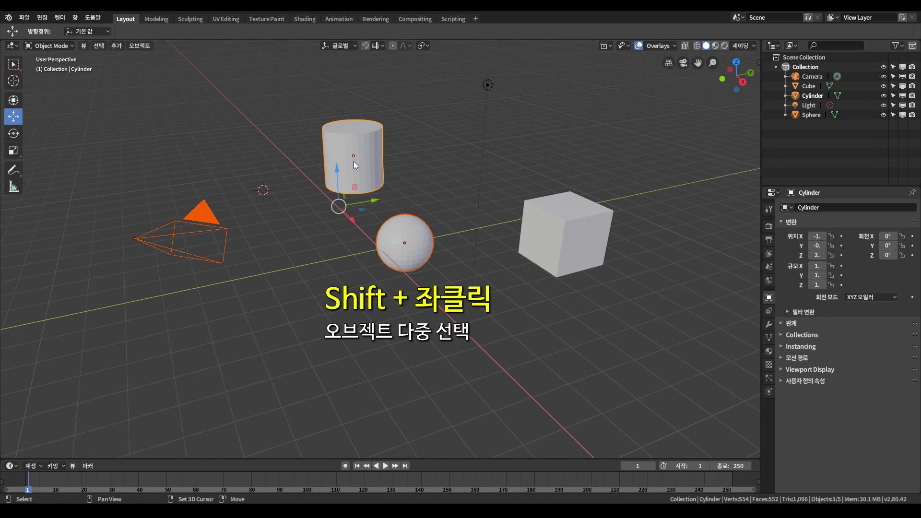
pyautogui.keyDown('shift'); pyautogui.click(576, 234); pyautogui.keyUp('shift')
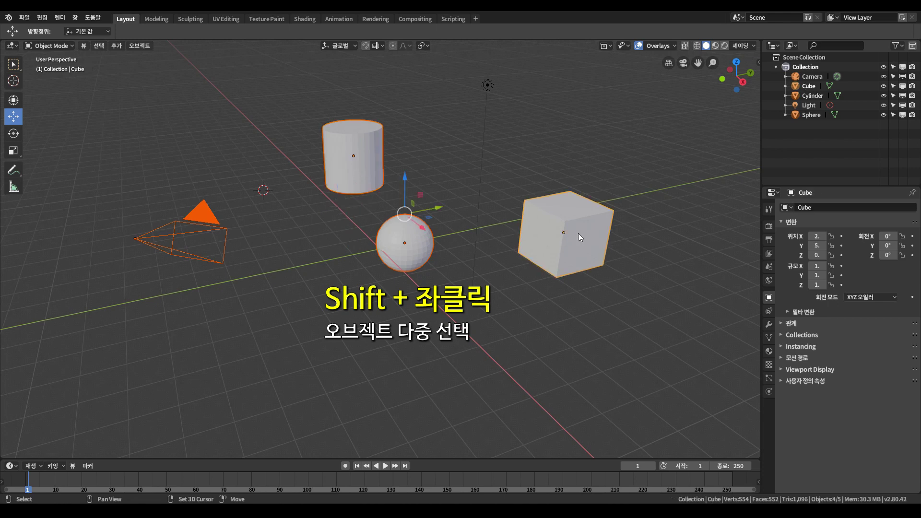
pyautogui.click(346, 267)
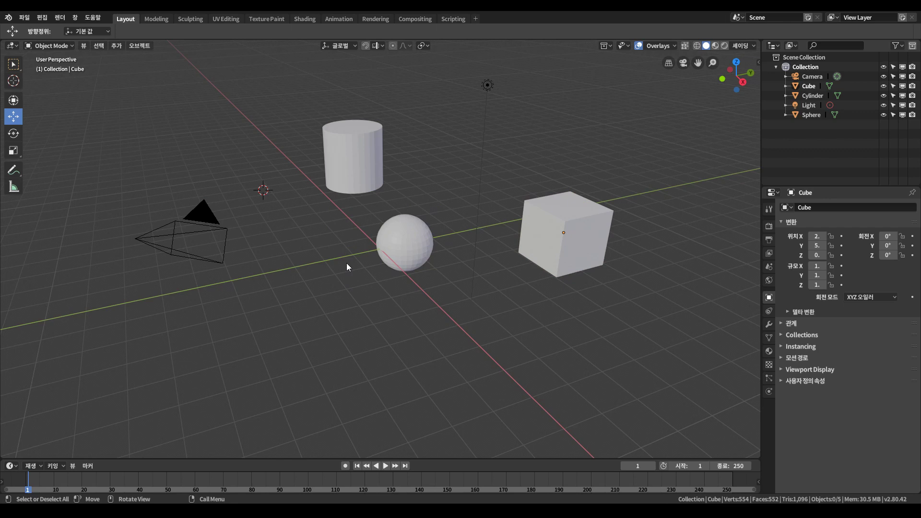